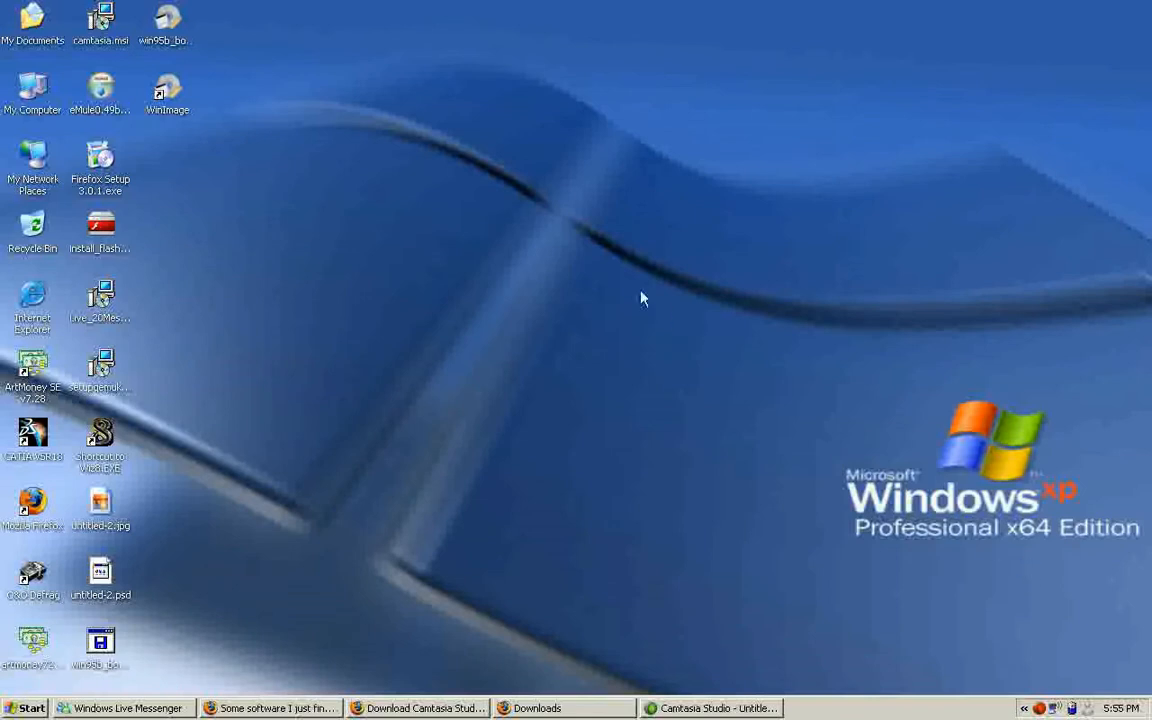
Open Computer Management for this computer and display the Users folder under Local Users and Groups.
right_click(29, 89)
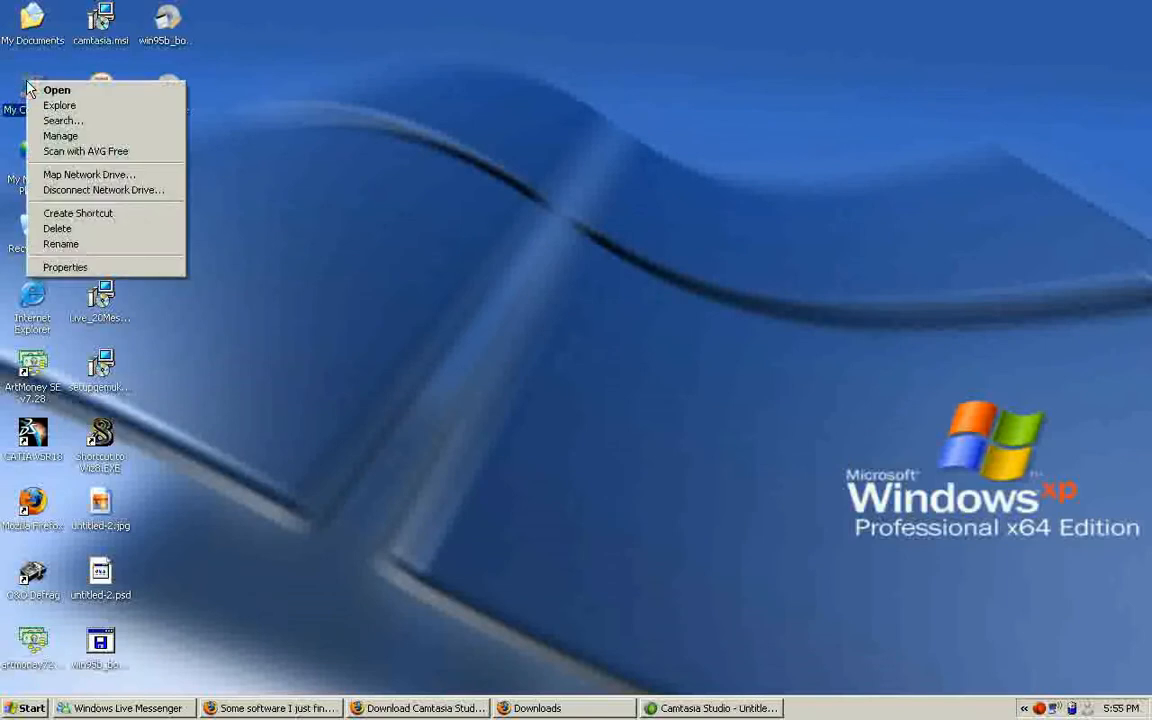
left_click(56, 135)
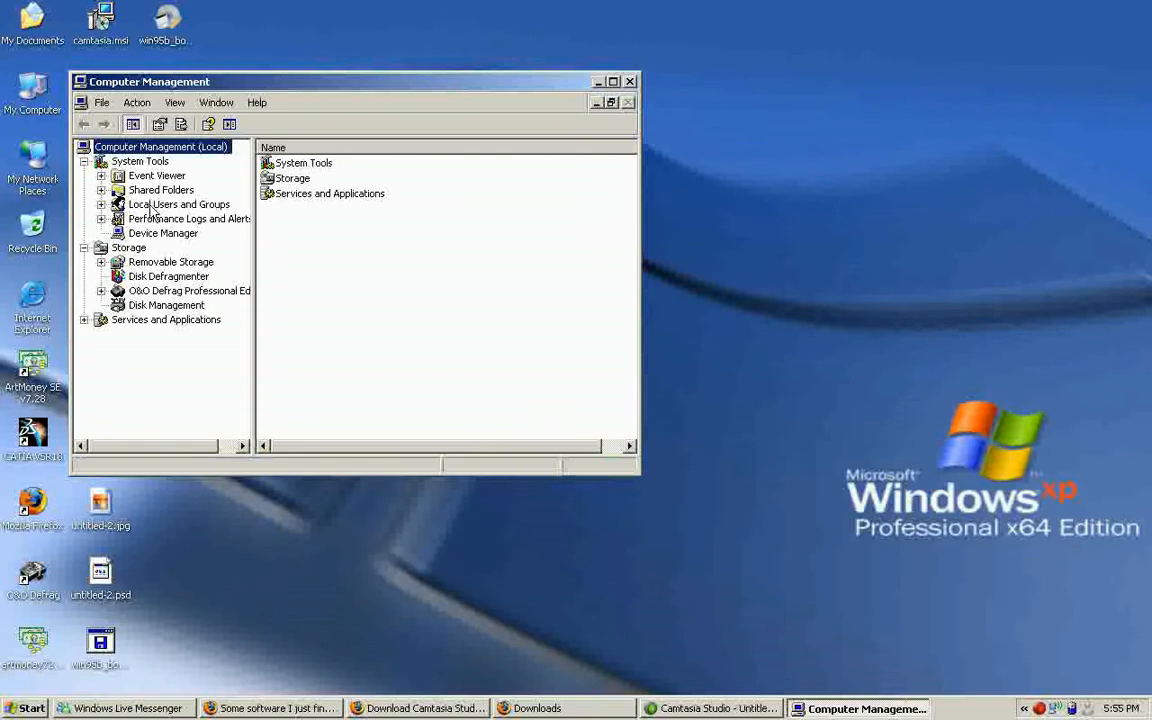
left_click(150, 206)
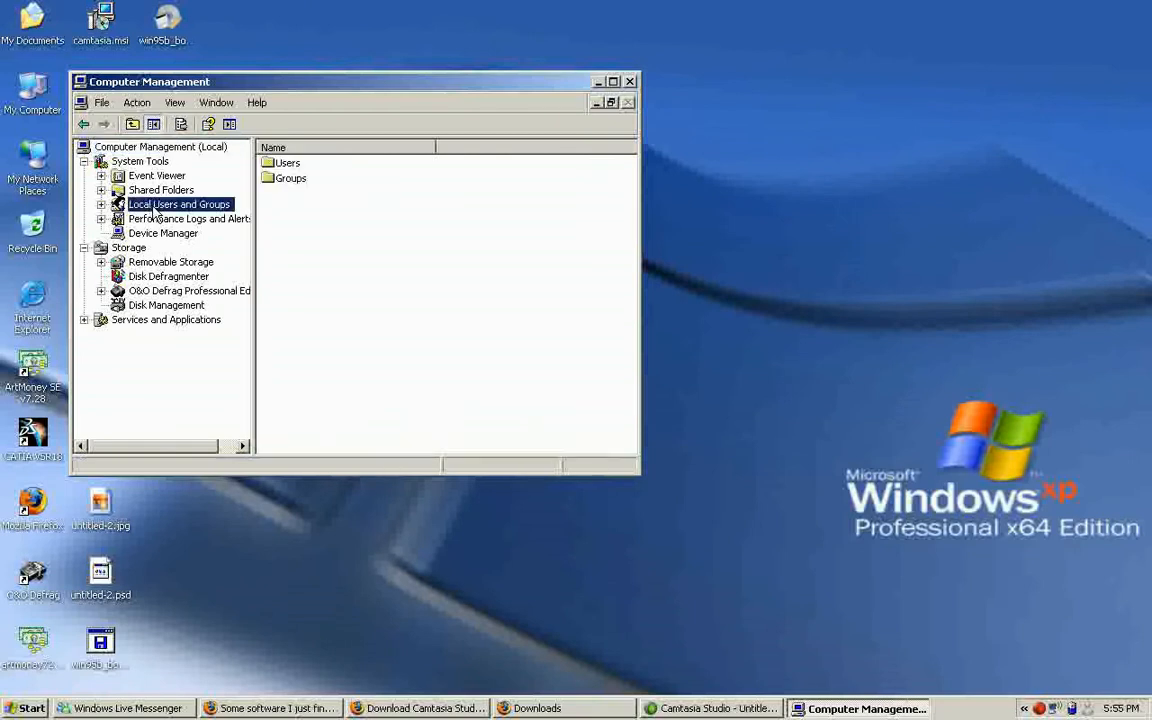
double_click(292, 165)
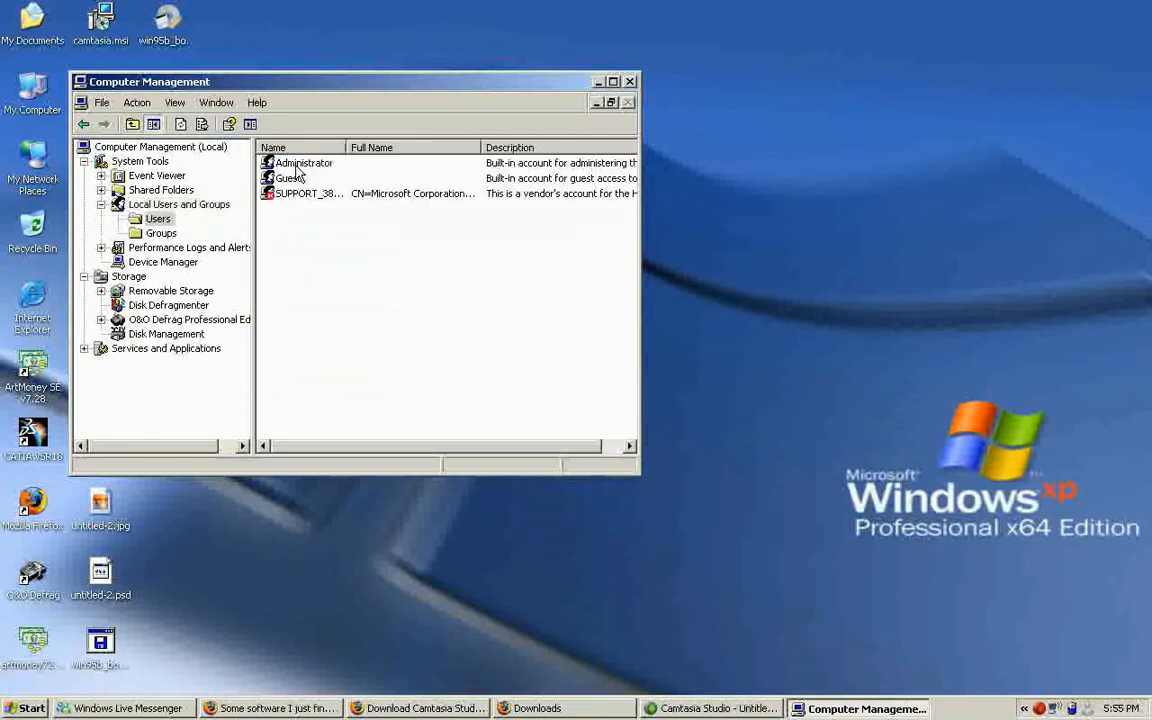
Create a local user TestUser without a forced password change, with "User cannot change password" and "Password never expires" enabled.
right_click(297, 240)
left_click(316, 247)
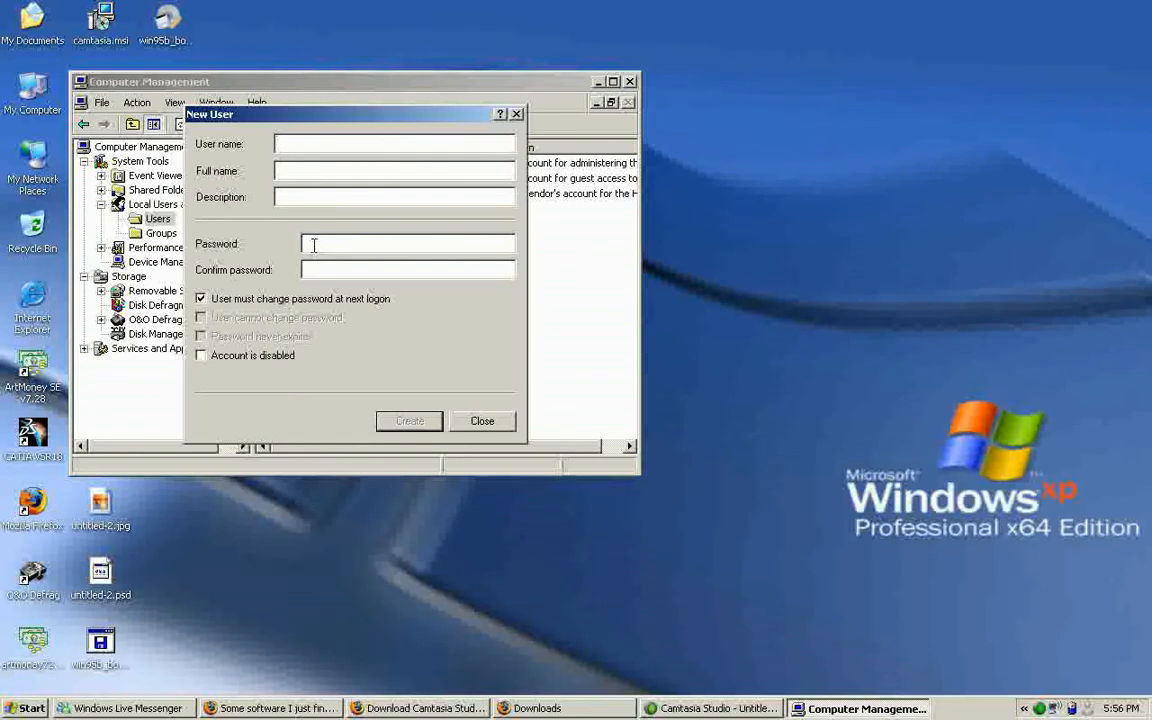
type("TestUser")
left_click(306, 300)
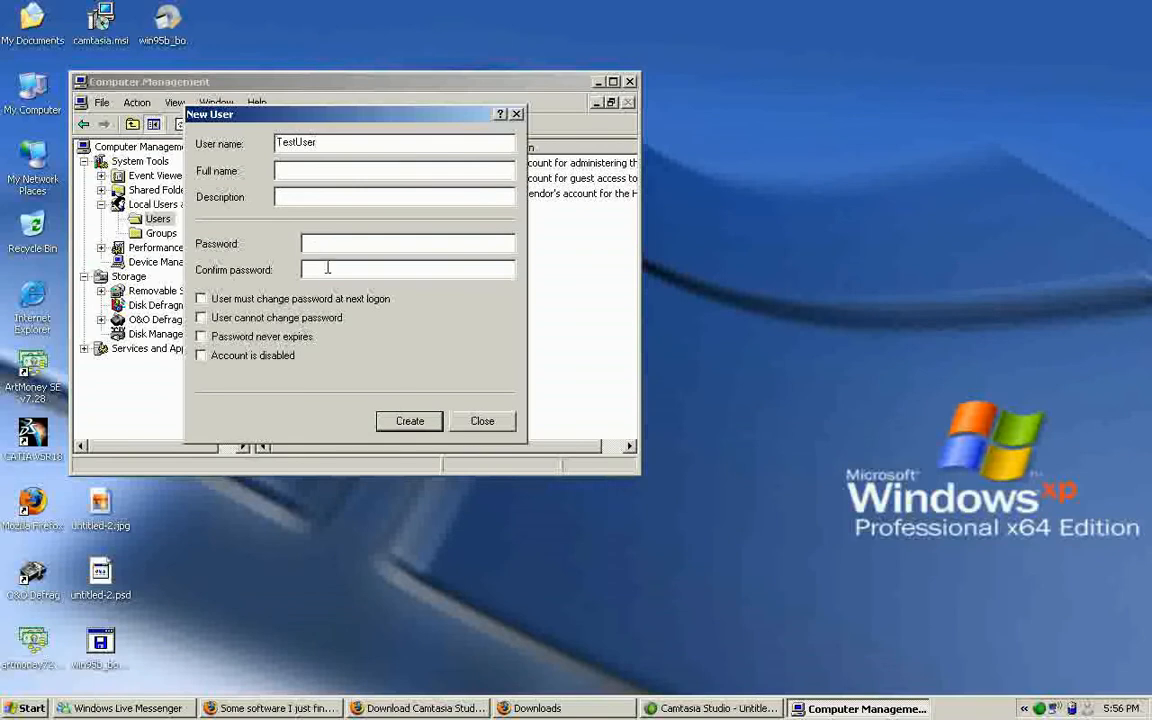
left_click(309, 320)
left_click(255, 338)
left_click(388, 418)
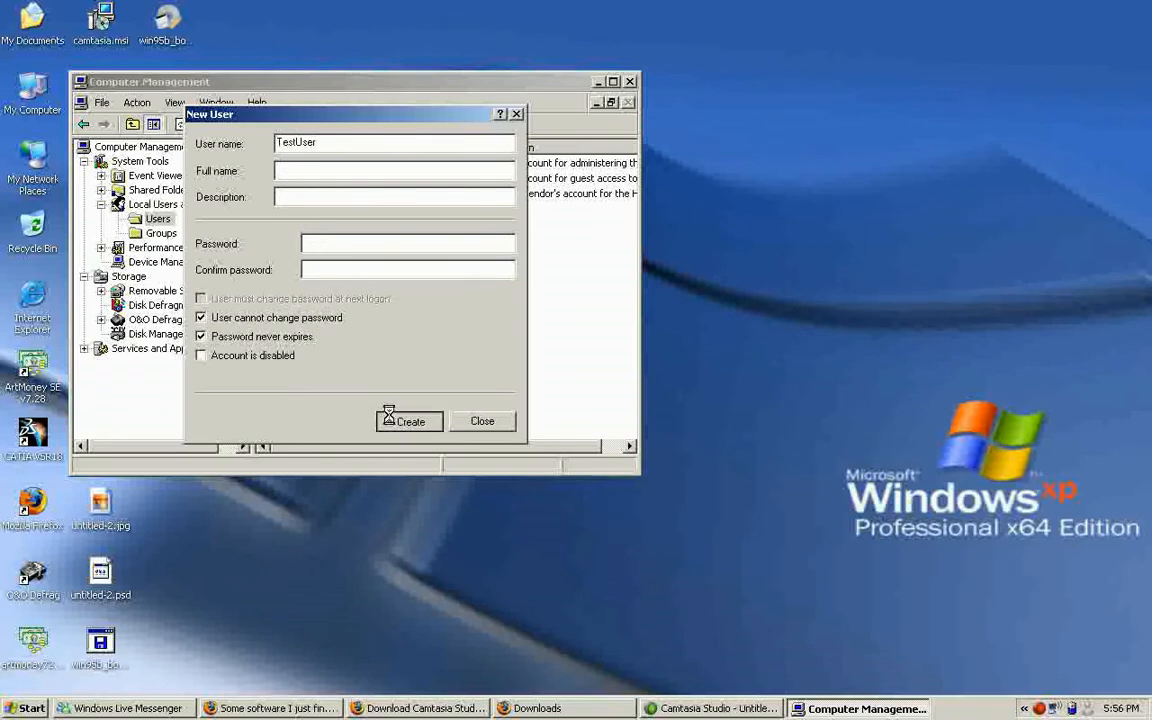
left_click(480, 421)
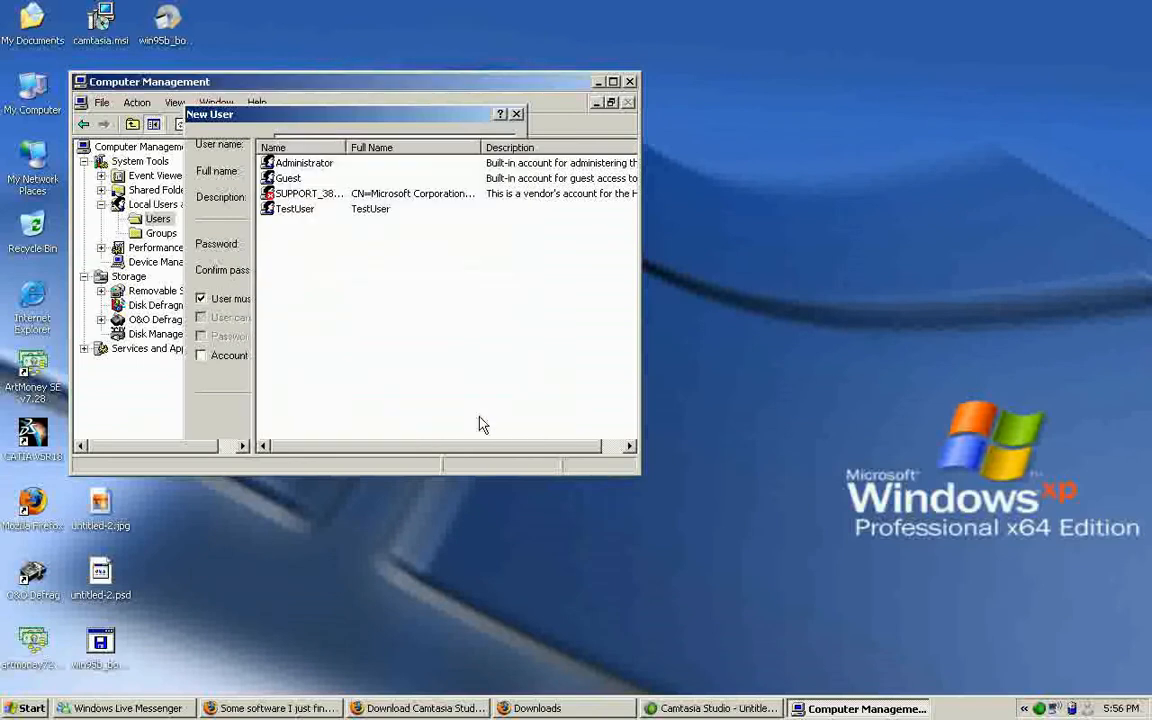
Open TestUser's group membership properties and start adding a group, with PAVILION as the search location.
left_click(304, 213)
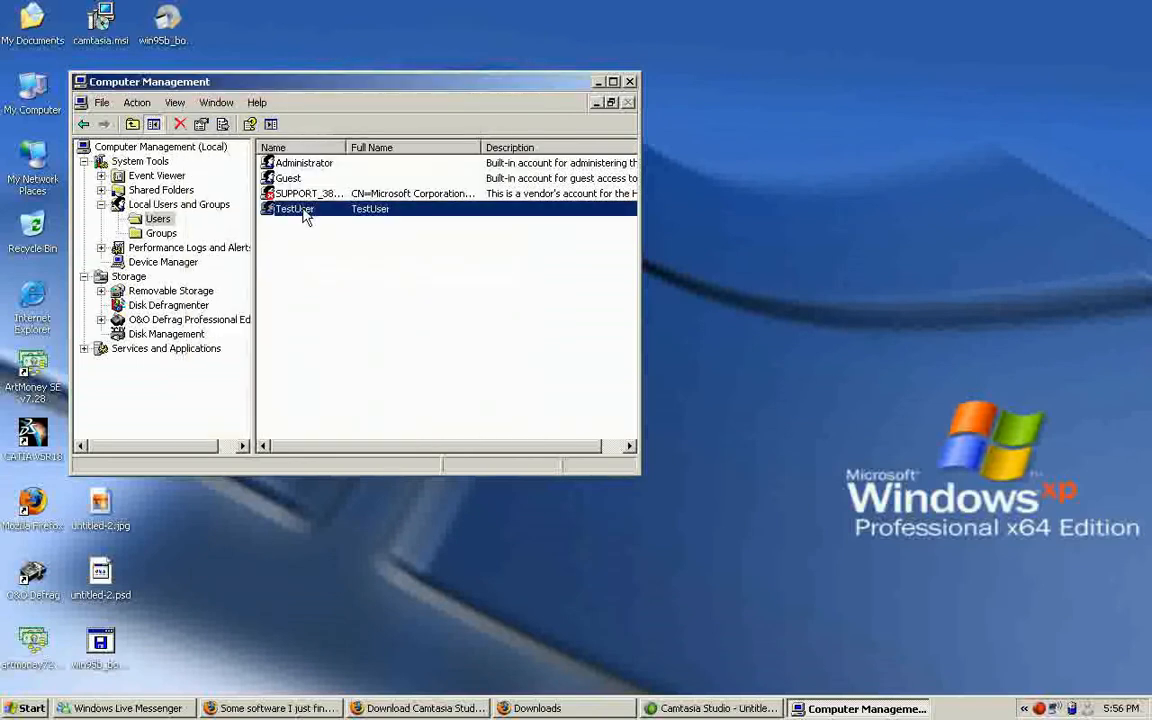
right_click(304, 213)
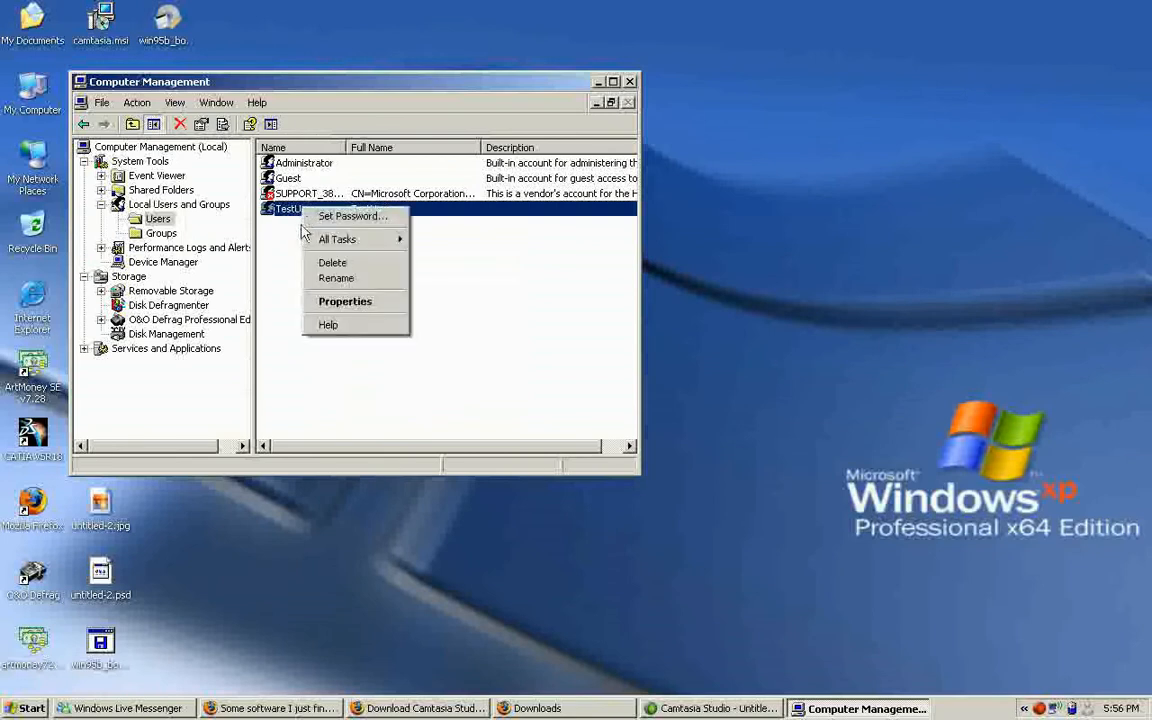
left_click(327, 304)
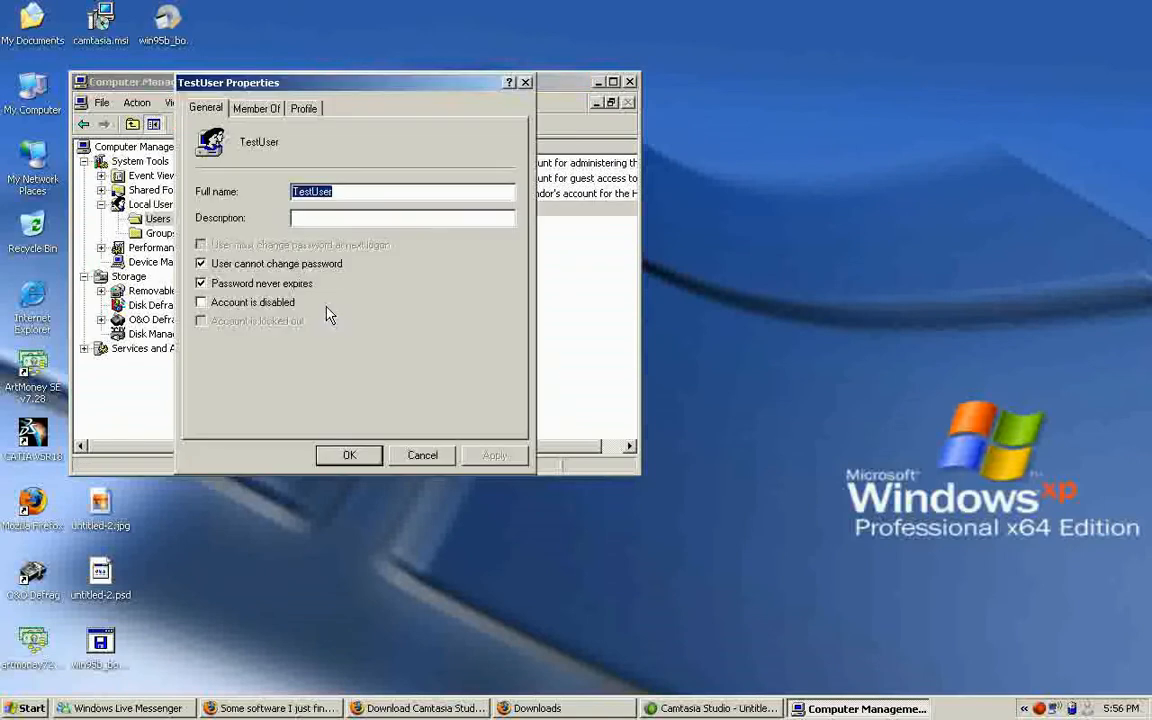
left_click(236, 105)
left_click(226, 416)
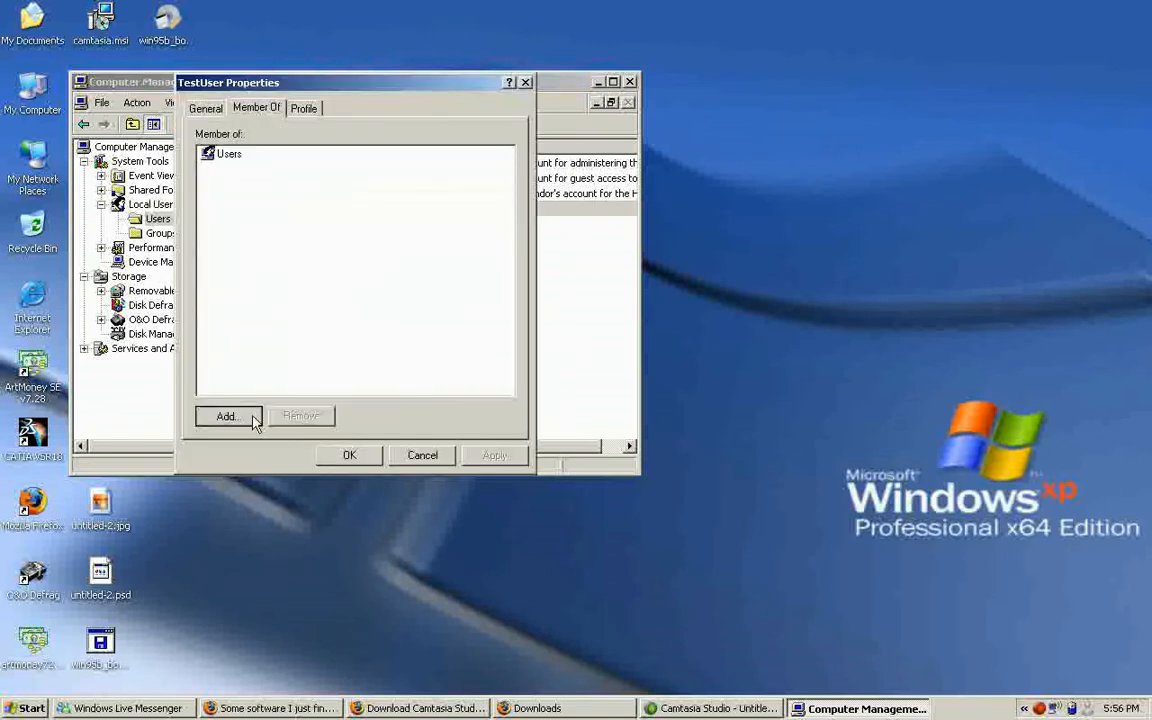
left_click(531, 190)
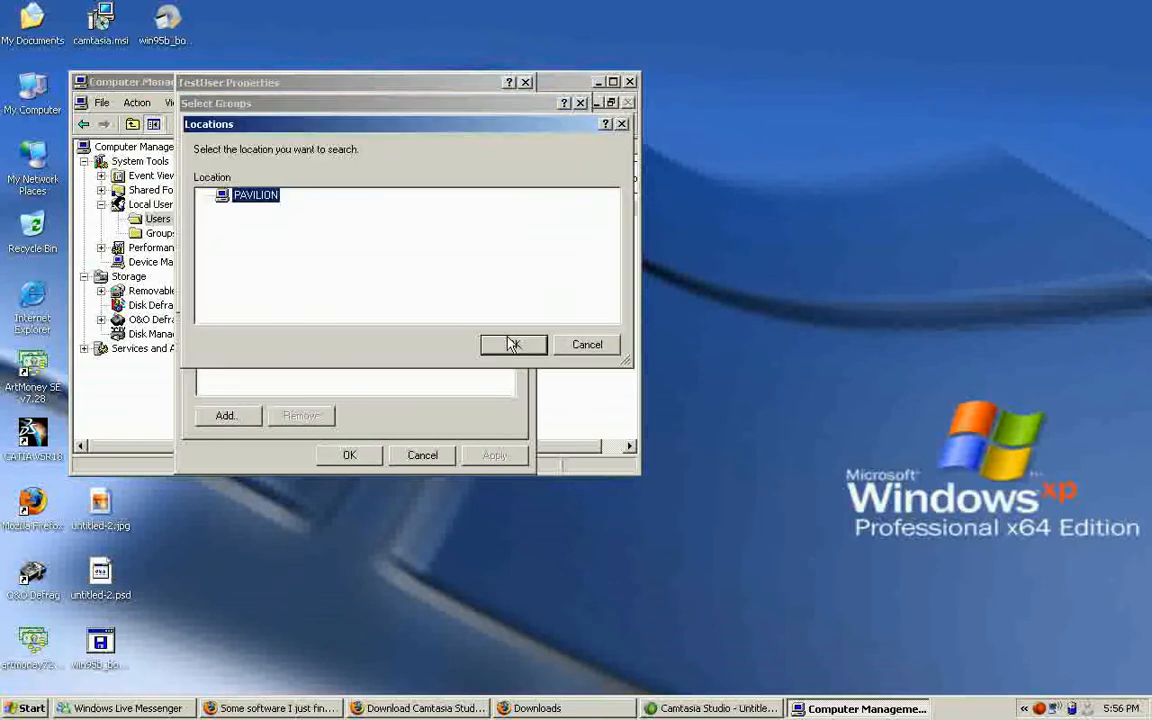
left_click(512, 345)
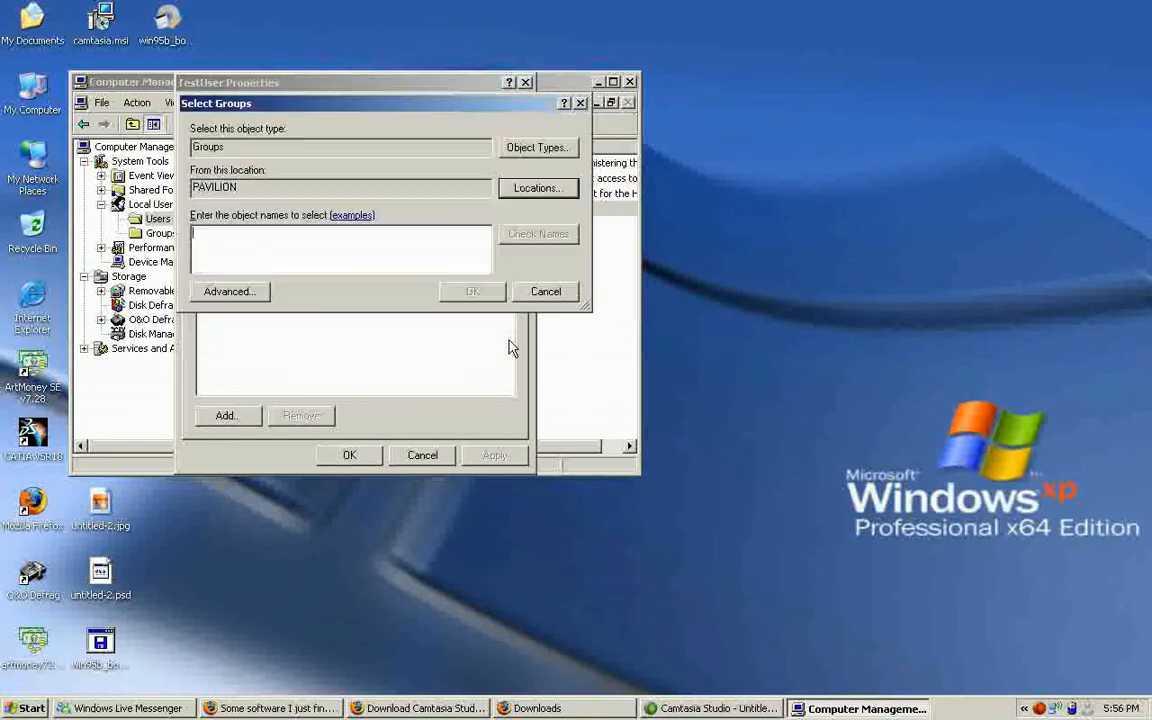
Find the available groups, add TestUser to Power Users and apply the membership change.
left_click(262, 297)
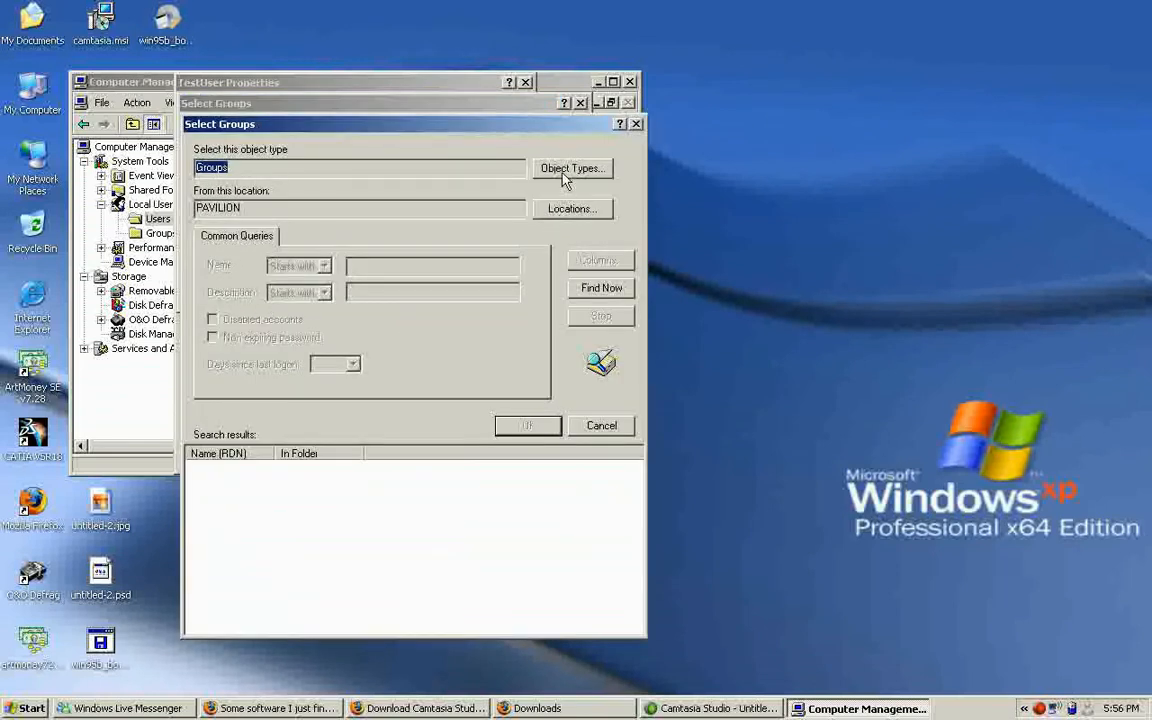
left_click(605, 289)
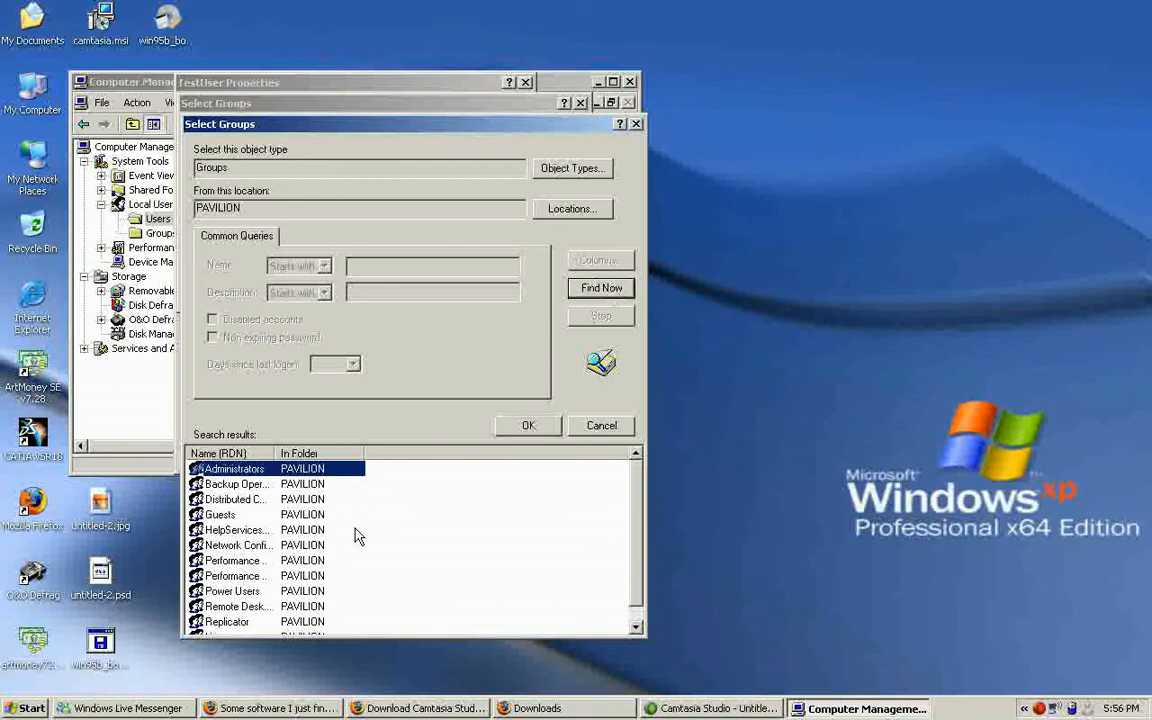
left_click(258, 592)
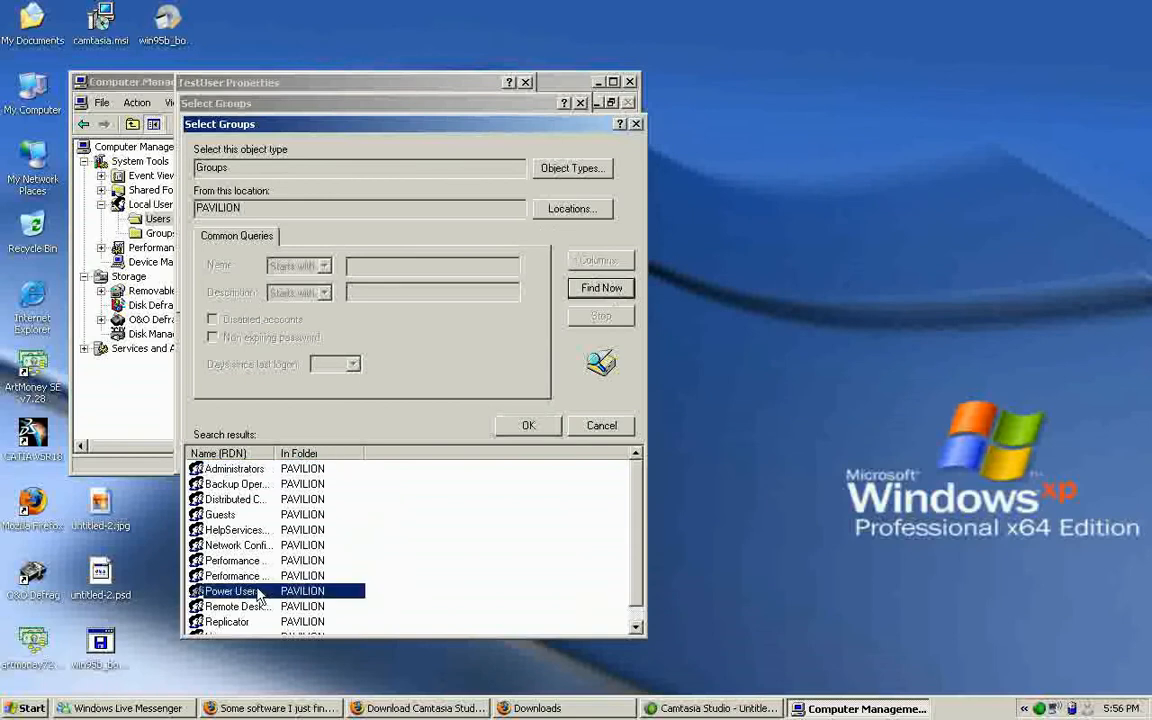
double_click(258, 592)
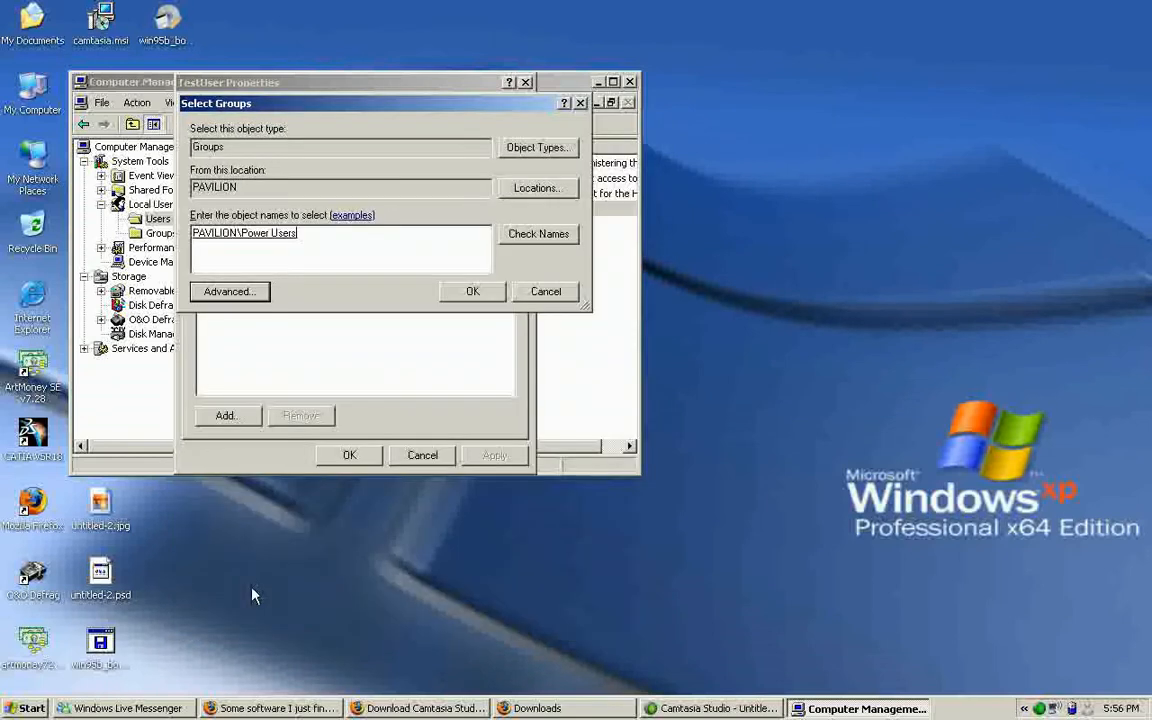
left_click(469, 292)
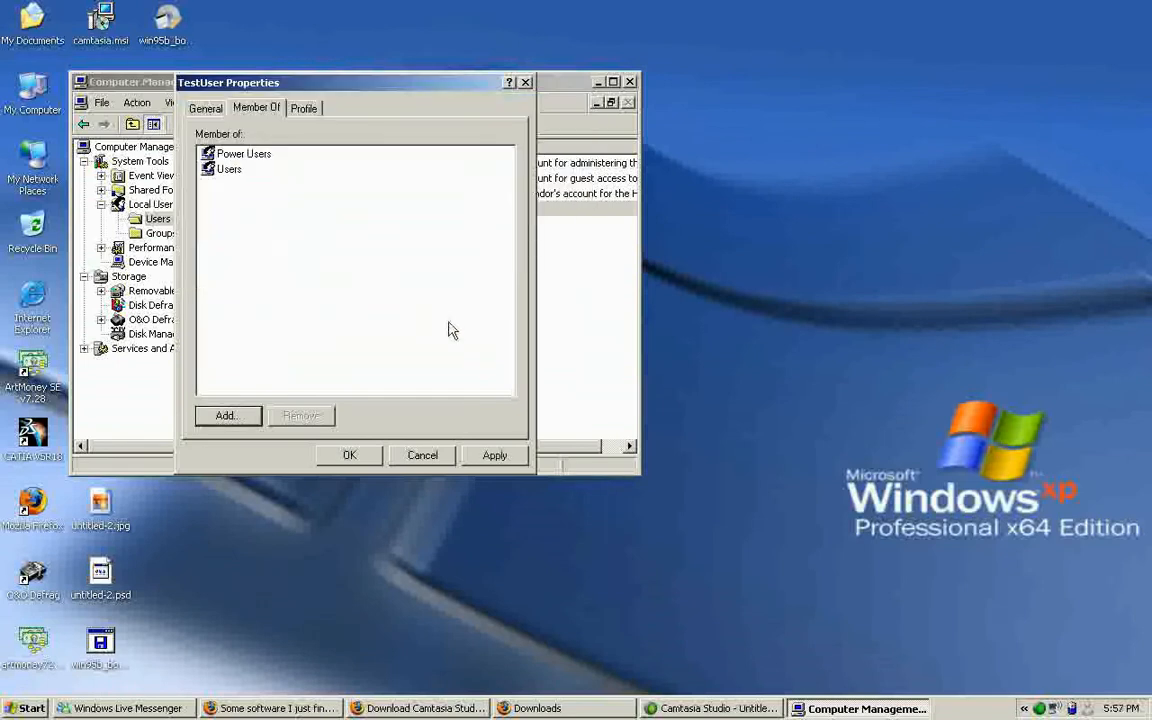
left_click(485, 456)
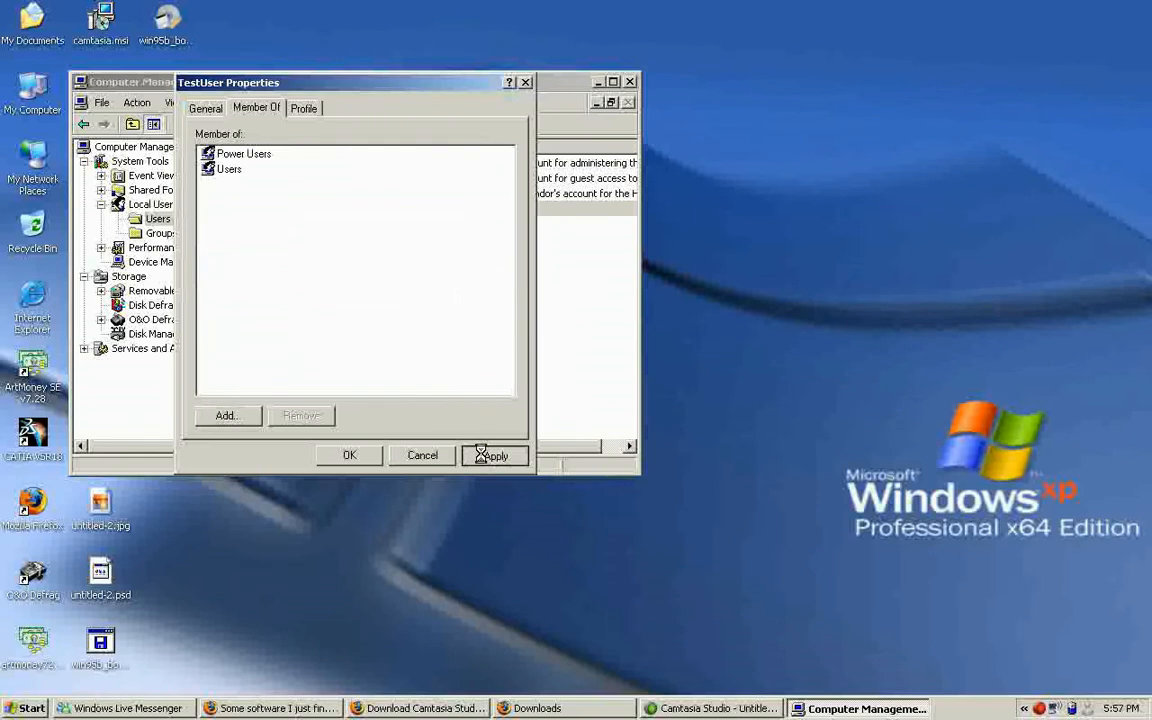
left_click(350, 456)
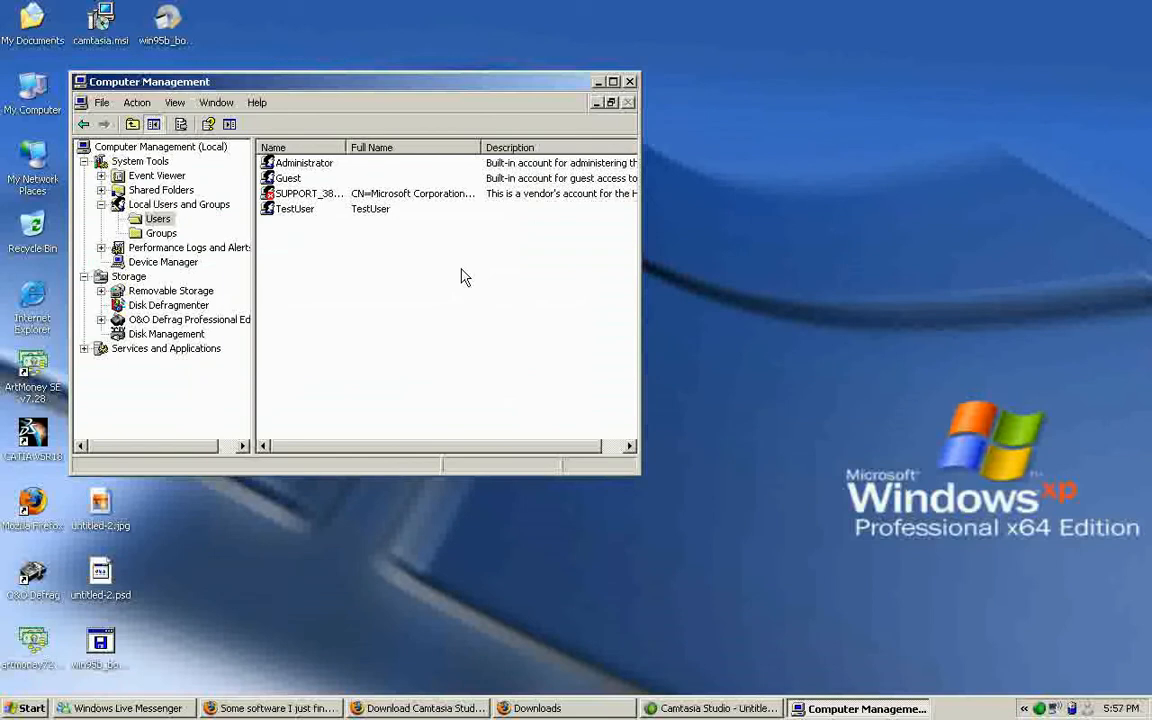
Minimize Computer Management and launch the Registry Editor by running regedit.
left_click(598, 82)
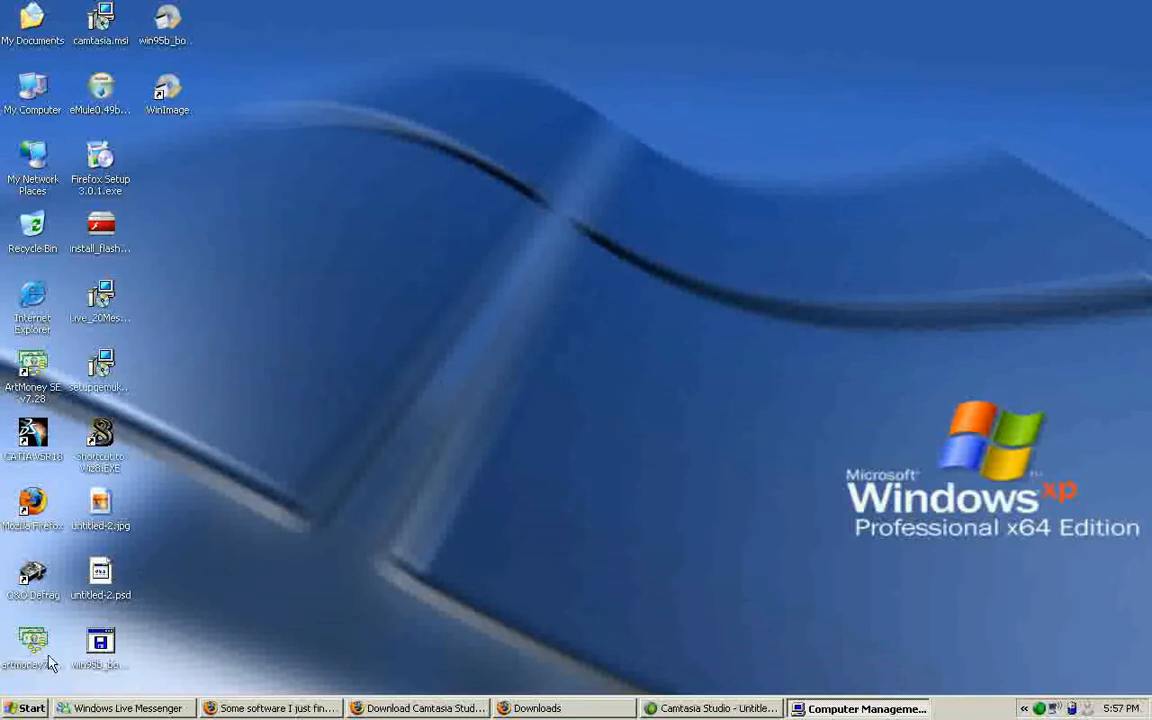
left_click(27, 708)
left_click(70, 616)
type("reged")
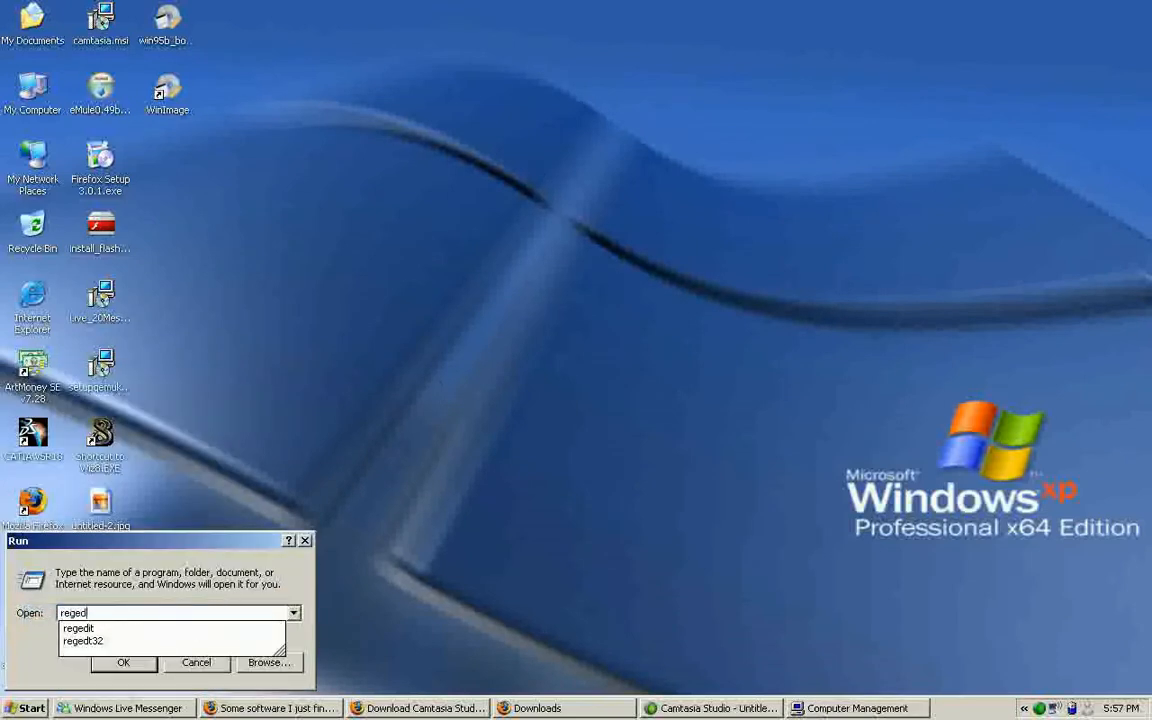
type("it")
key("Return")
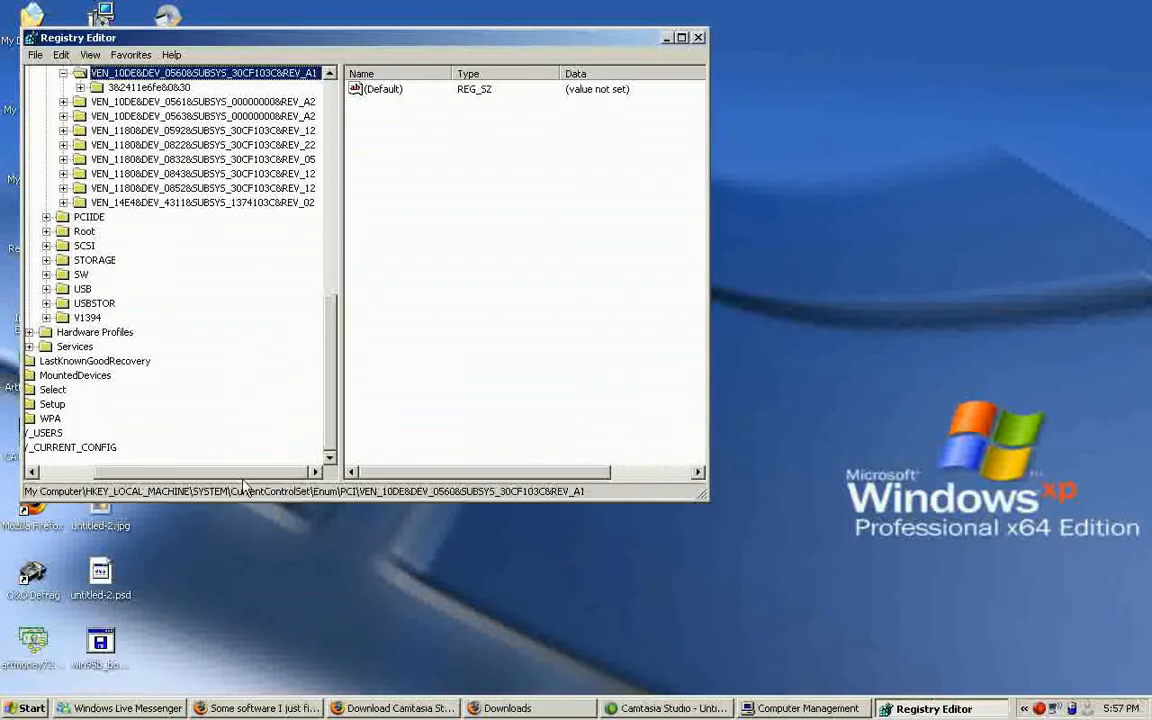
Collapse the SYSTEM branch under HKEY_LOCAL_MACHINE and expand the SOFTWARE key.
left_click_drag(240, 472, 205, 475)
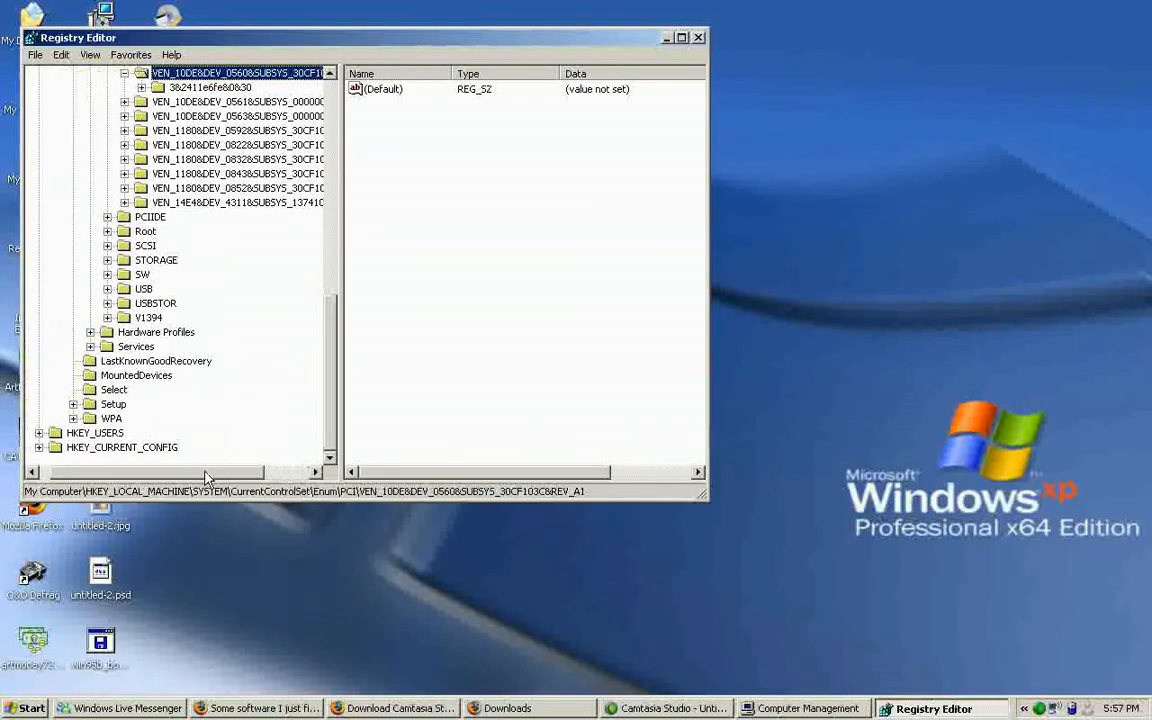
left_click_drag(331, 400, 297, 194)
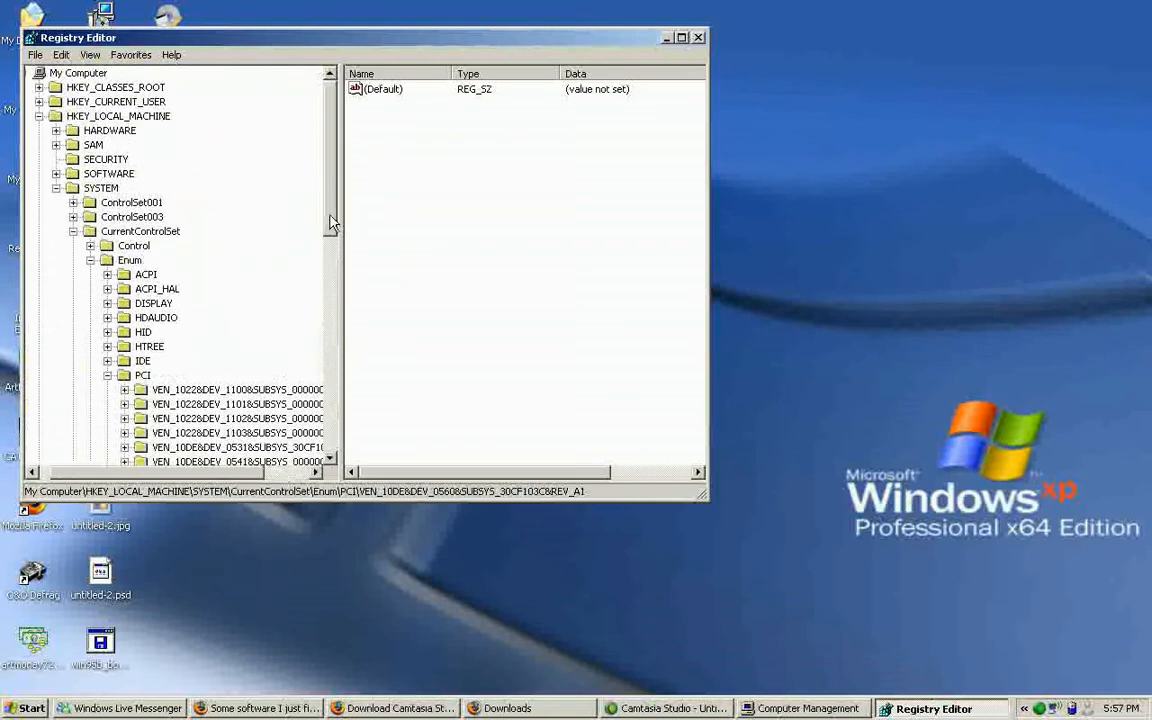
left_click(108, 174)
left_click(56, 188)
left_click(70, 175)
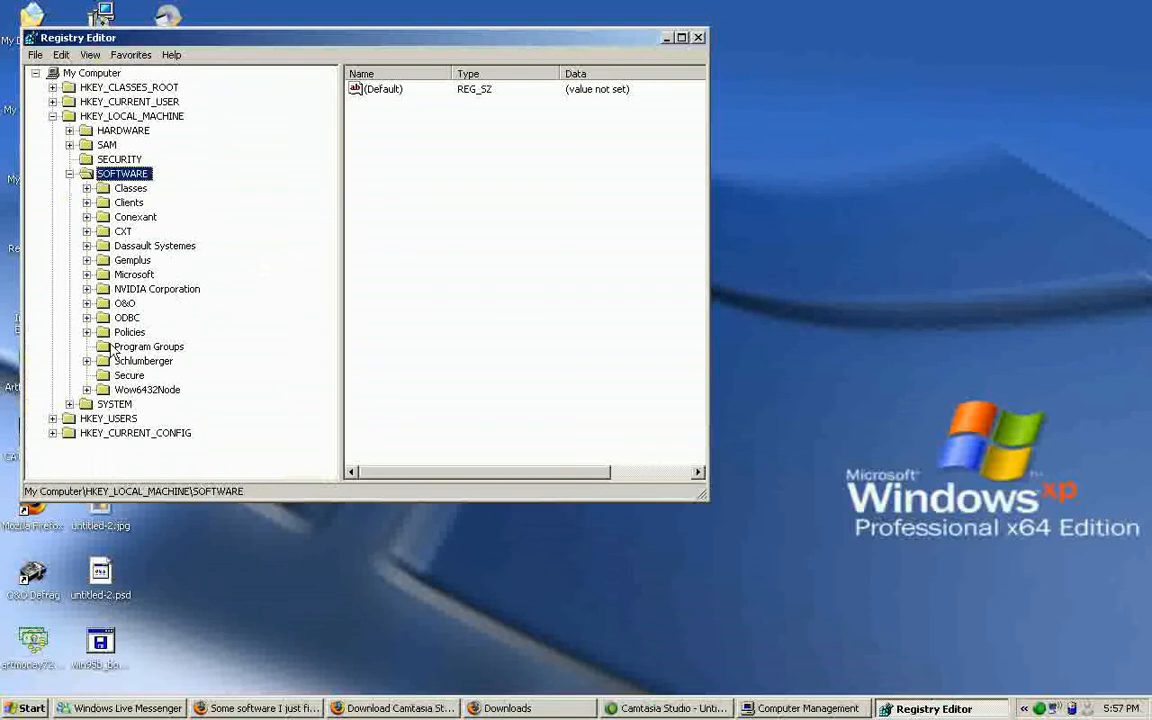
Select the Run key under SOFTWARE\Microsoft\Windows\CurrentVersion in the registry tree.
left_click(87, 274)
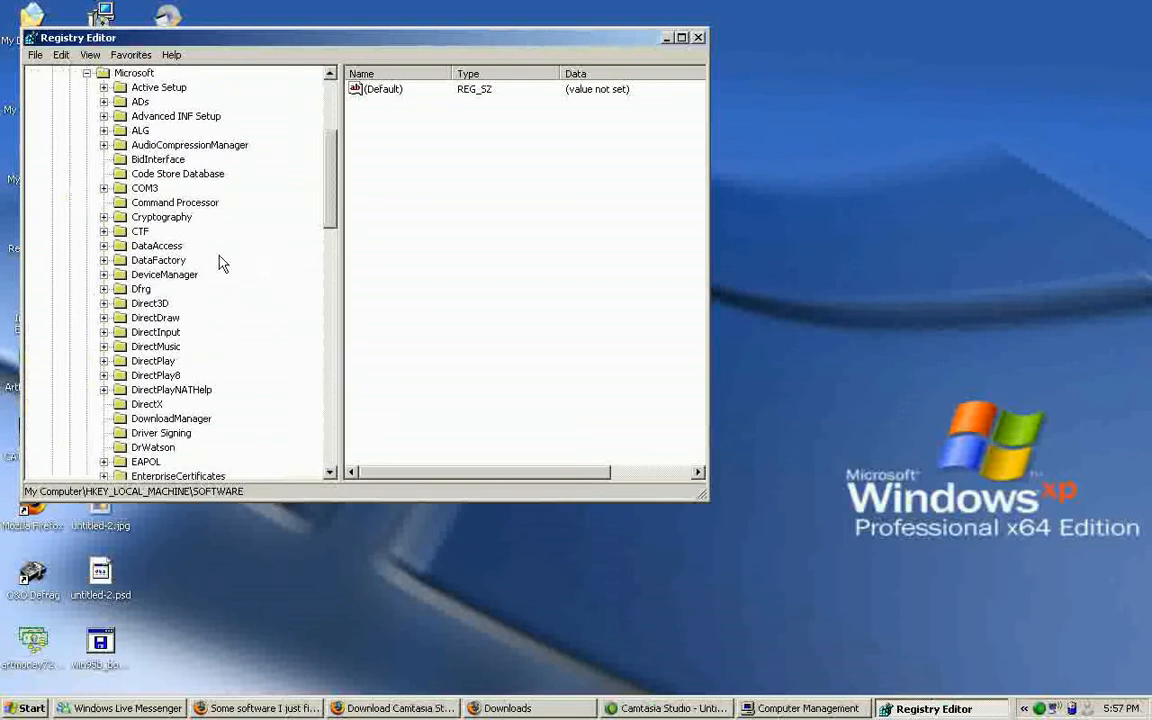
scroll(308, 220, "down", 1)
left_click_drag(330, 215, 290, 385)
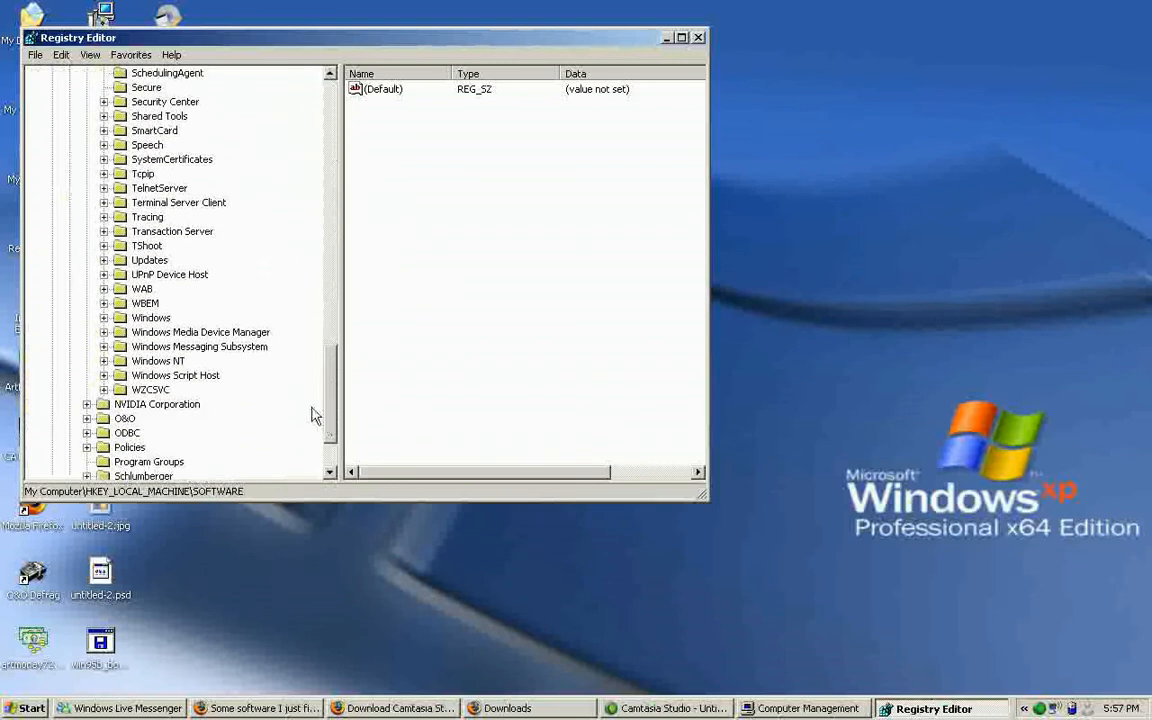
left_click(104, 318)
left_click(120, 332)
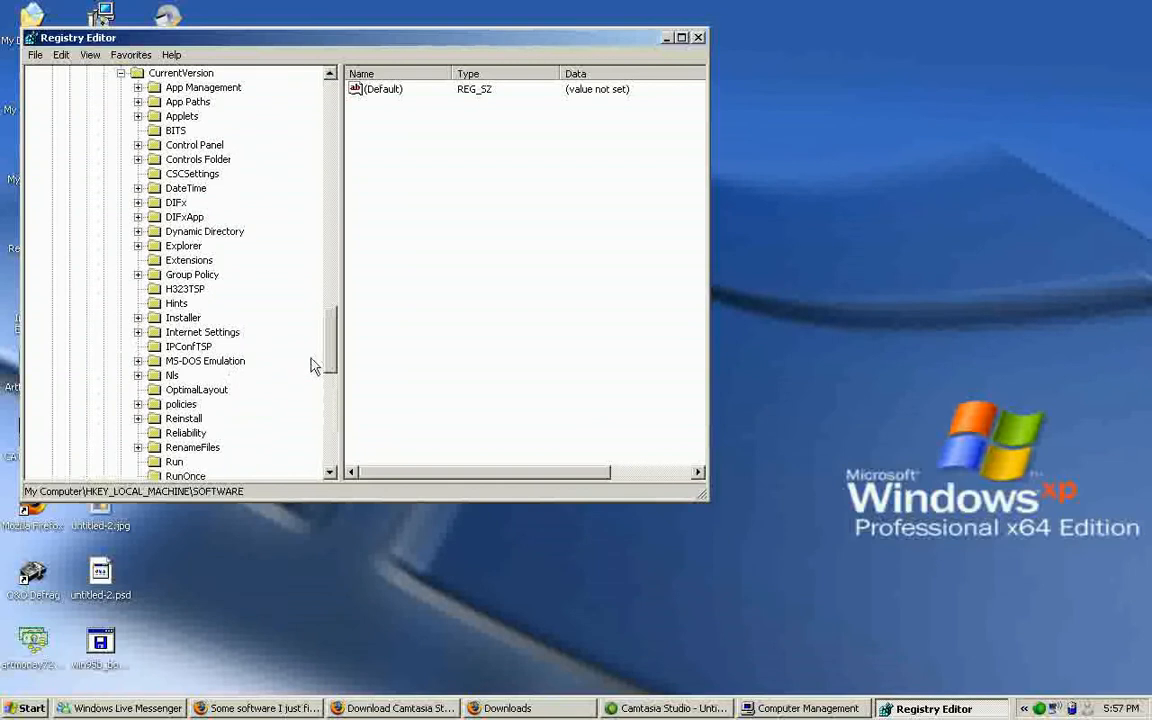
left_click(176, 462)
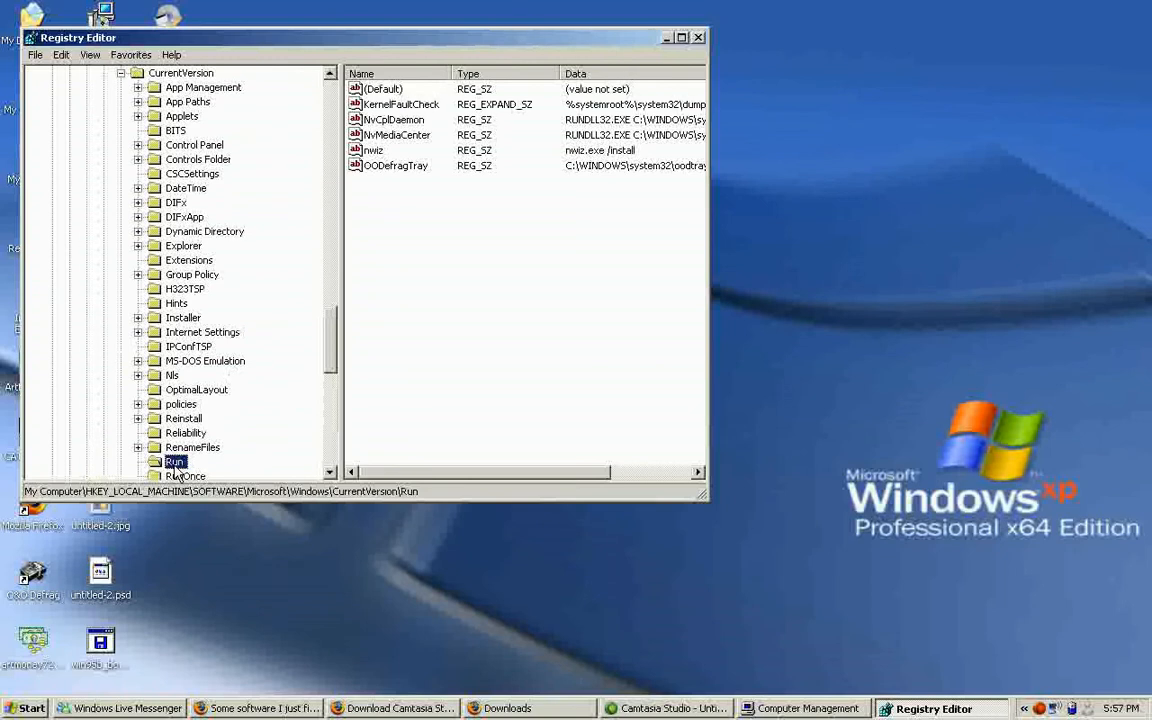
Open the Run key's permissions, find the available accounts and add TestUser to the group or user list.
right_click(175, 467)
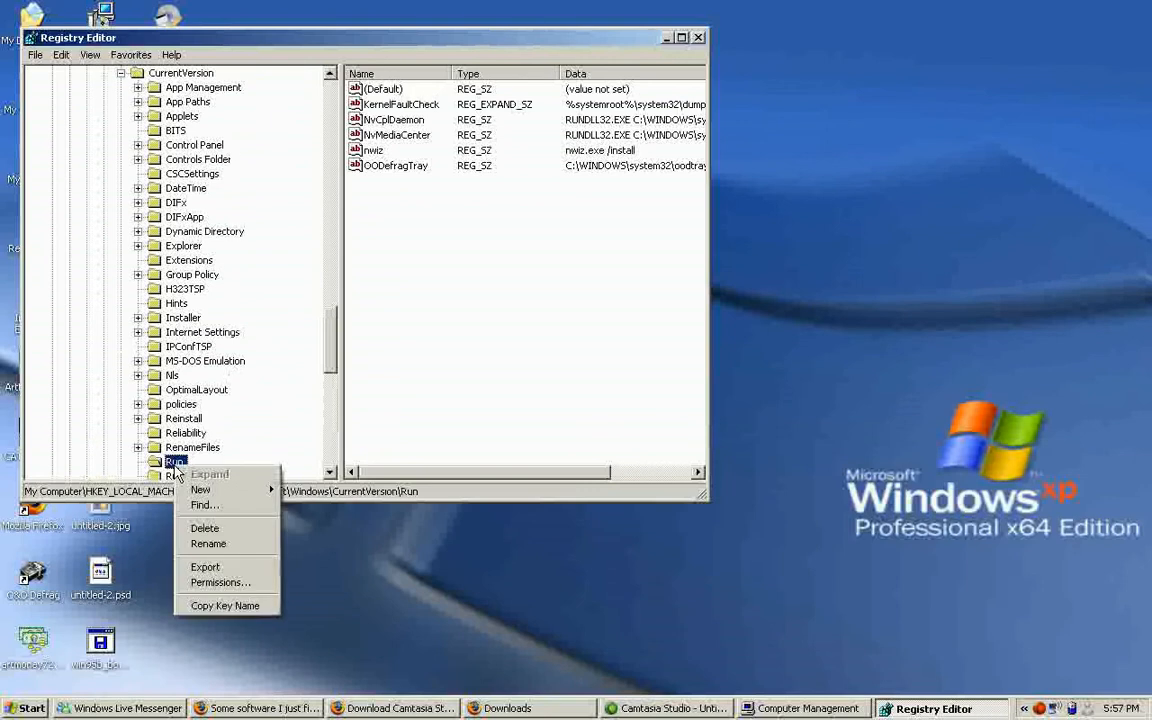
left_click(223, 585)
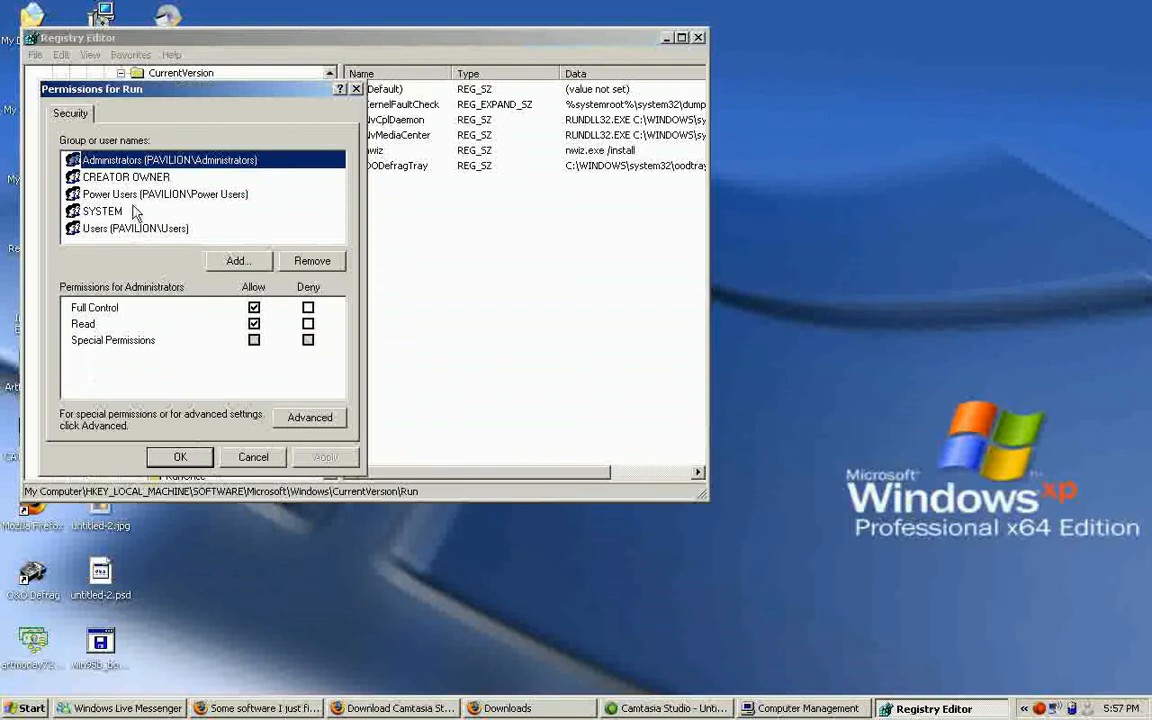
left_click(238, 262)
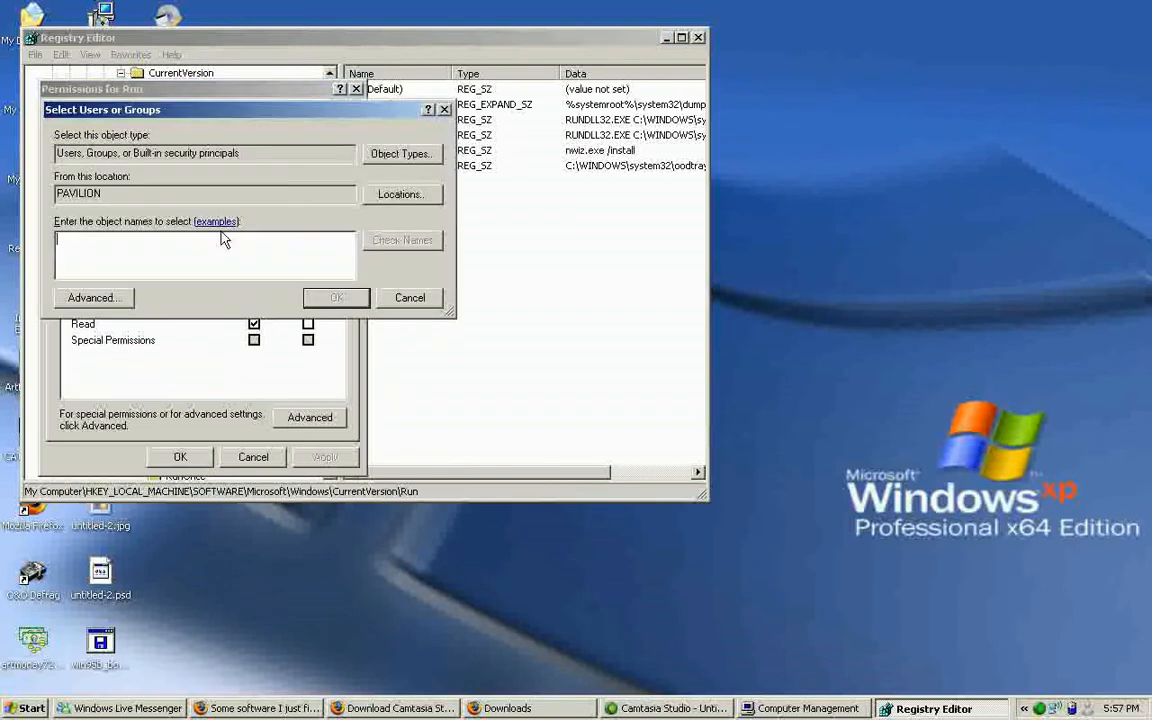
left_click(412, 298)
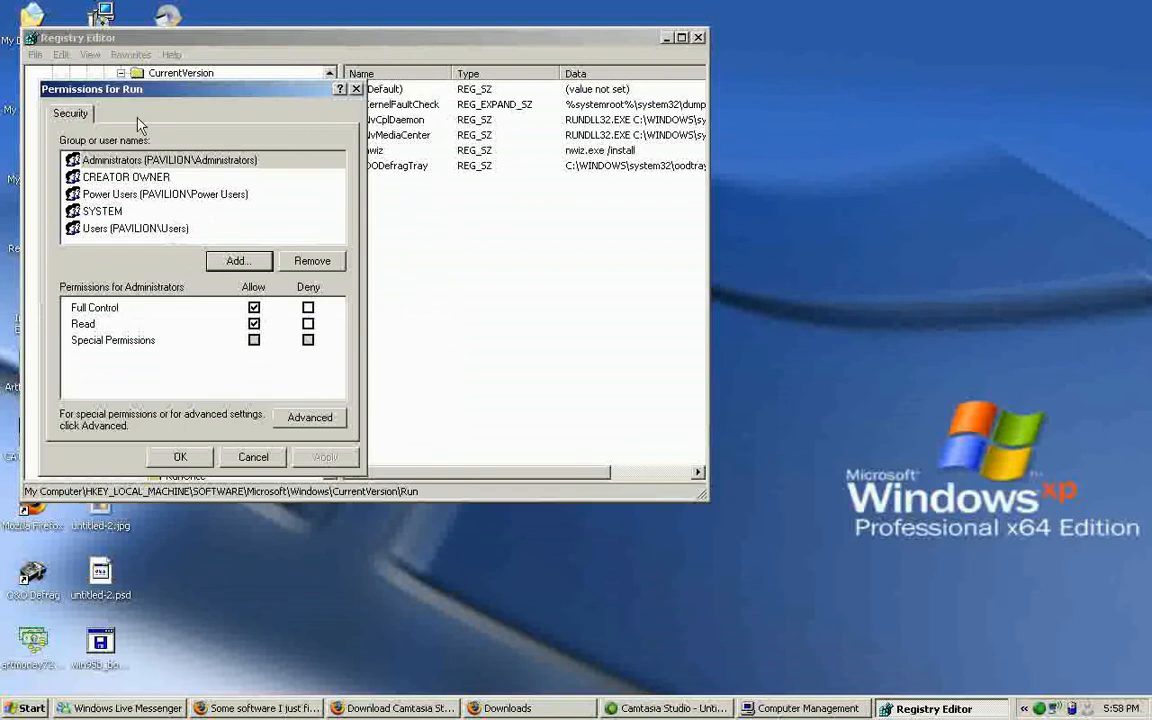
left_click(216, 263)
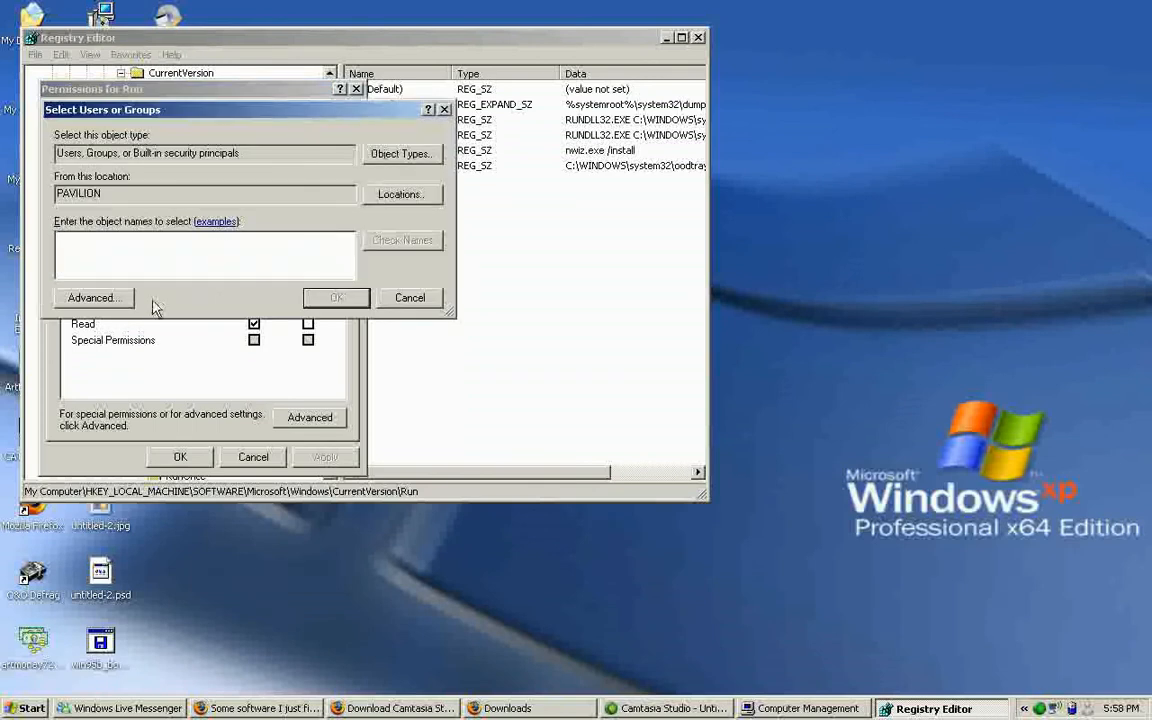
left_click(110, 297)
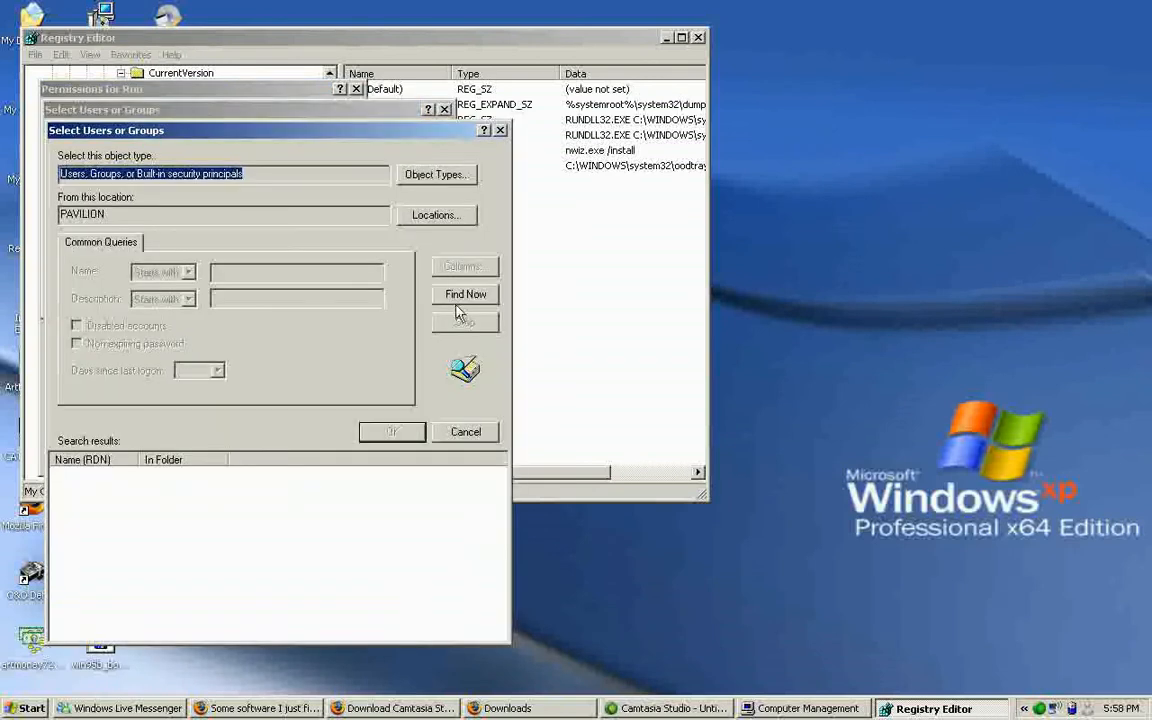
left_click(460, 298)
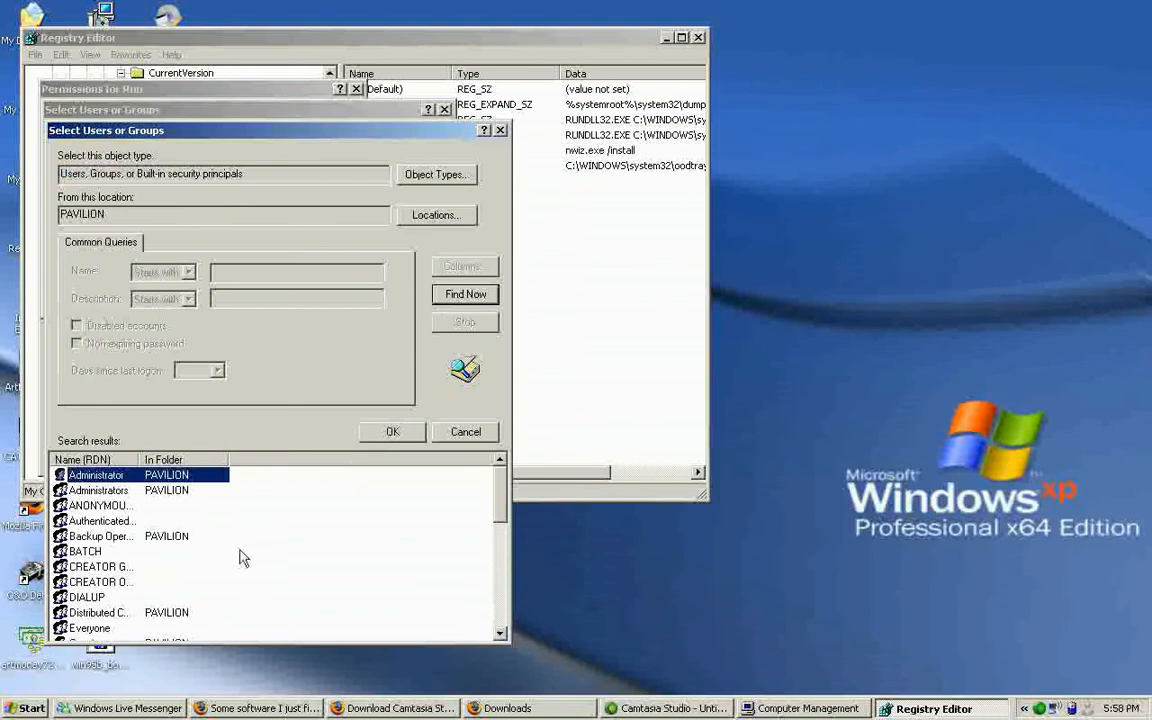
left_click_drag(498, 510, 489, 609)
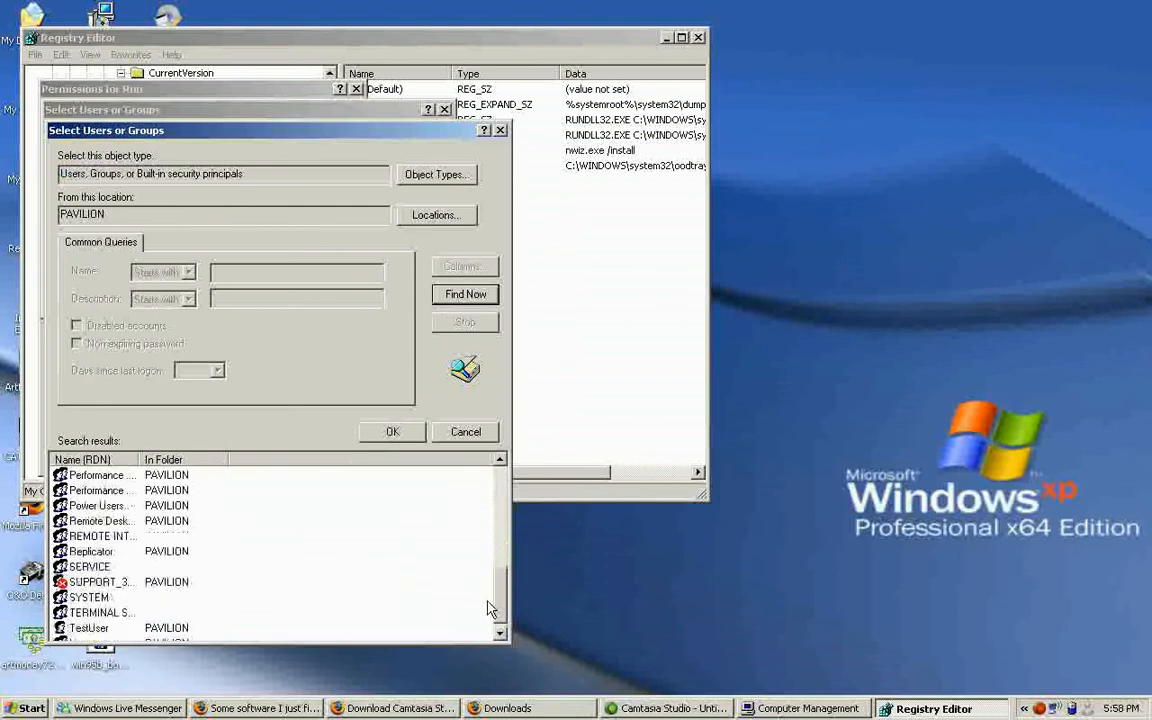
left_click(120, 612)
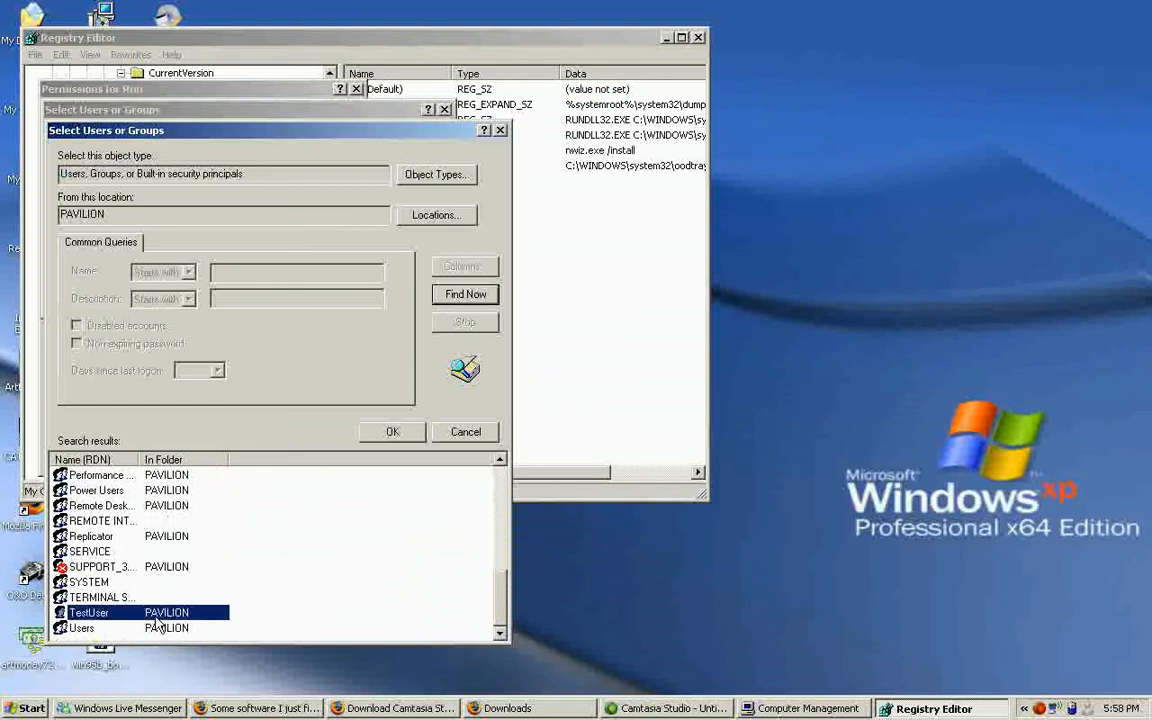
double_click(115, 613)
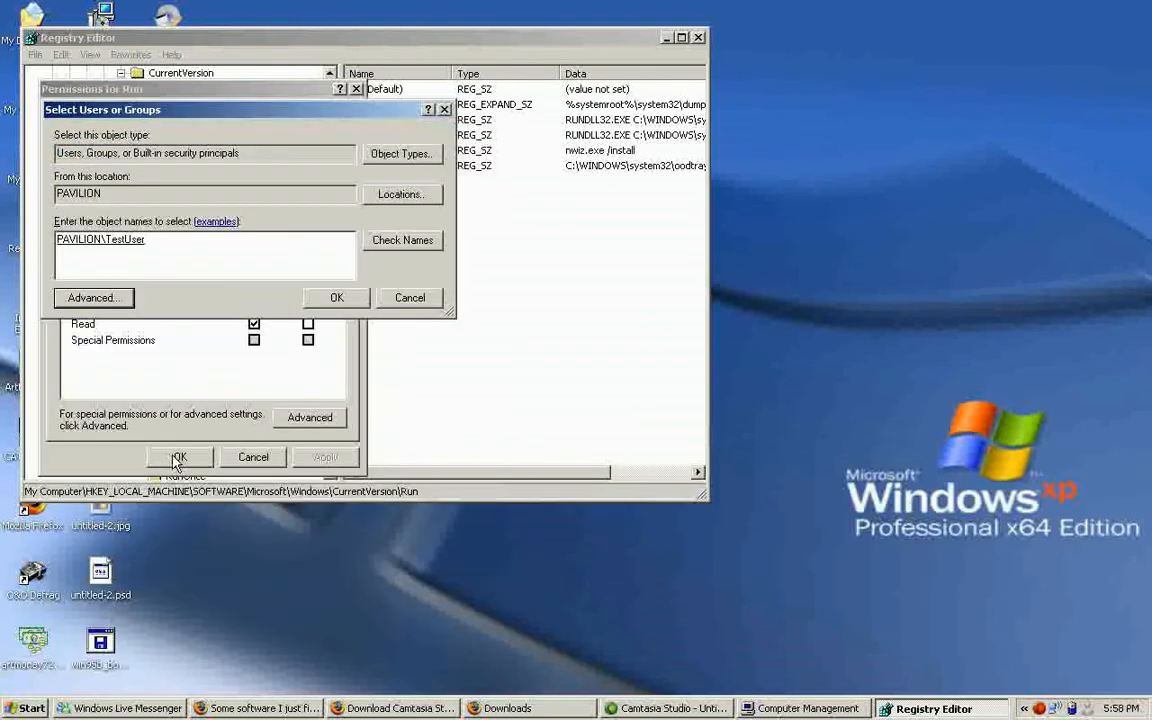
left_click(337, 297)
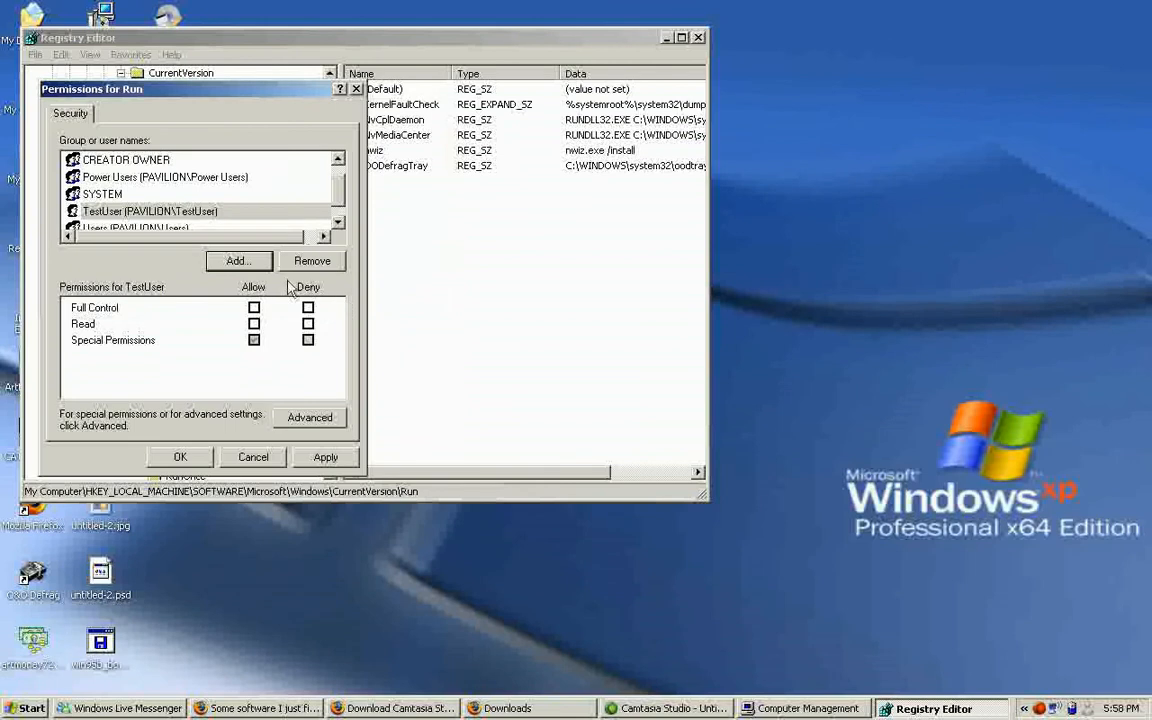
Edit TestUser's advanced permission entry for the Run key to allow Query Value, Enumerate Subkeys and Delete.
left_click(310, 420)
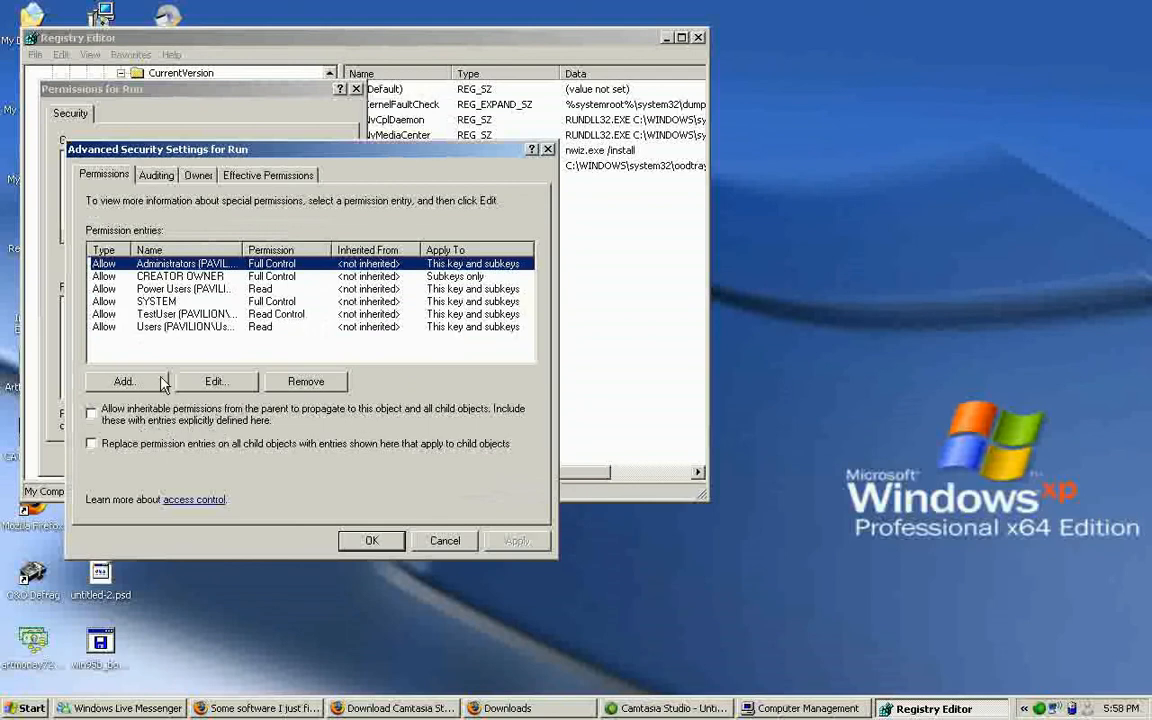
left_click(155, 316)
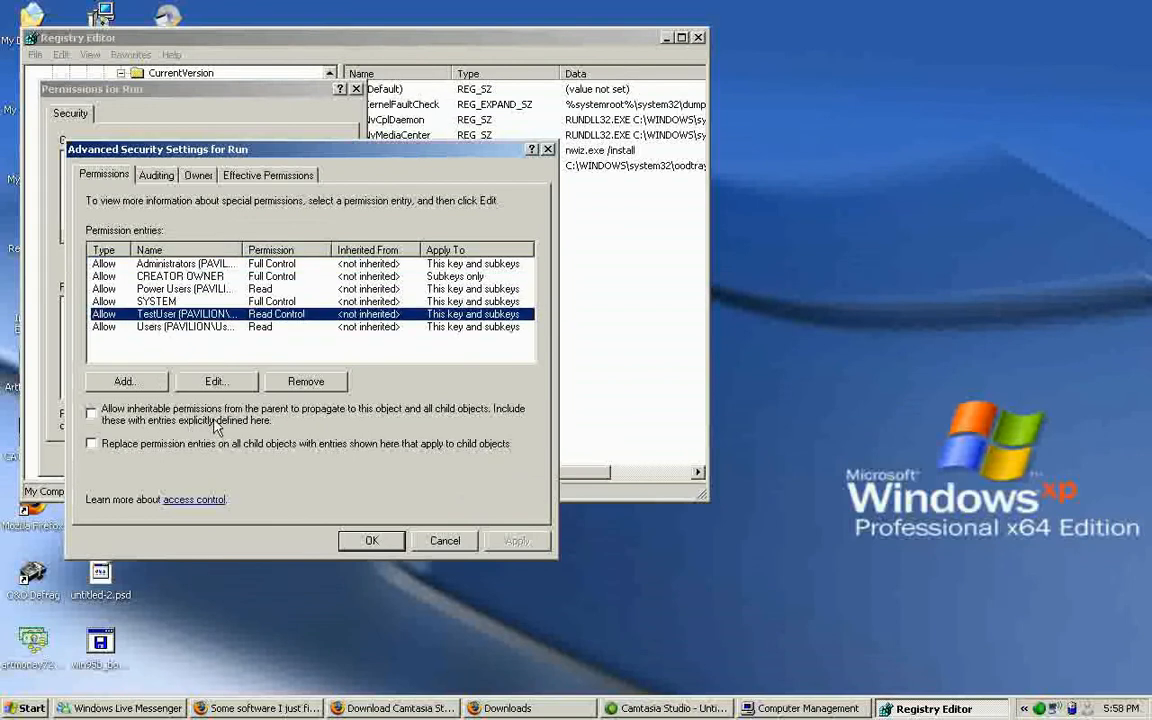
left_click(214, 383)
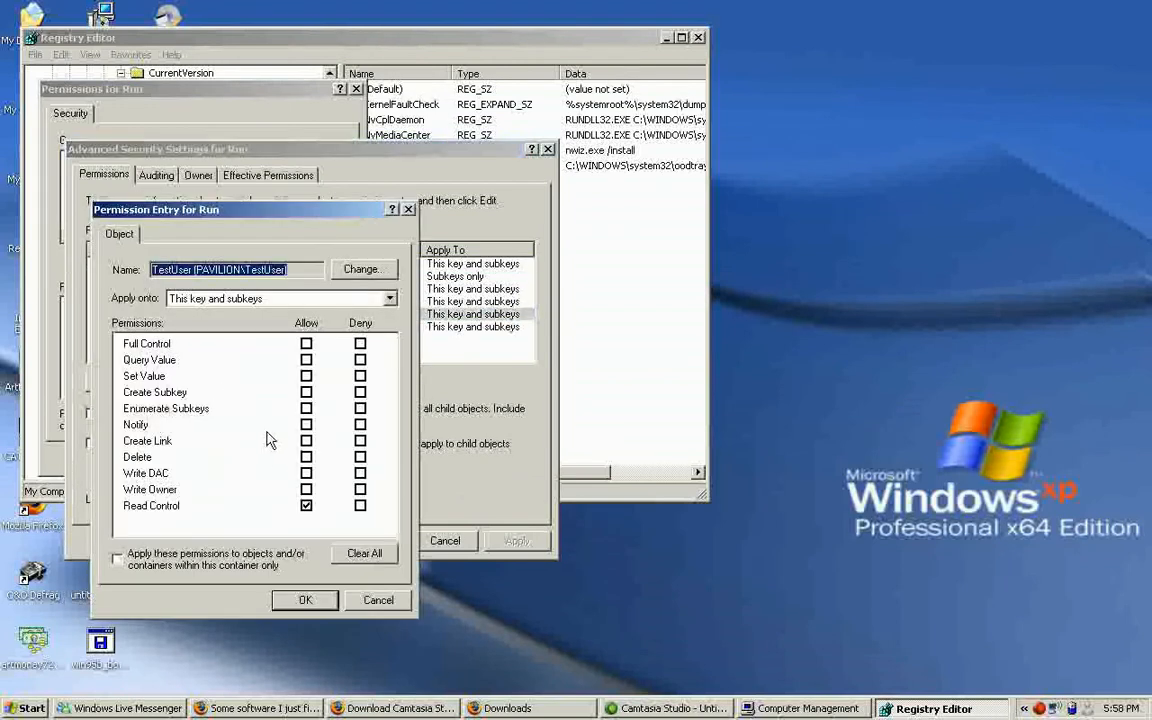
left_click(306, 360)
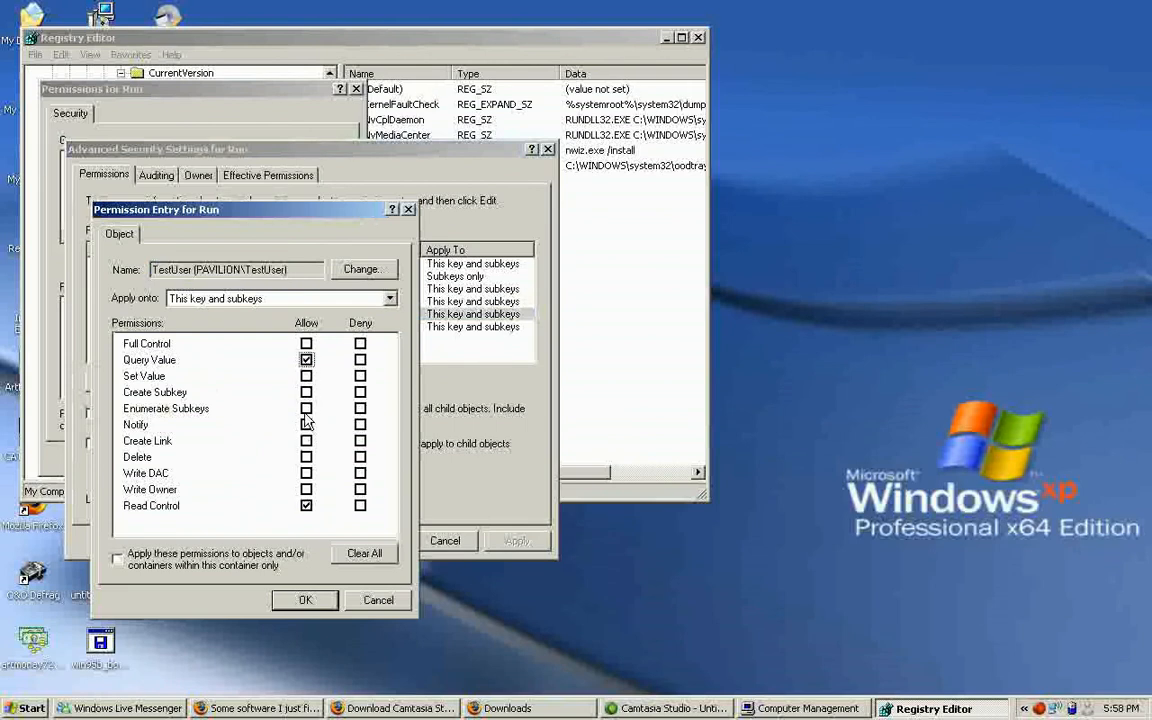
left_click(306, 408)
left_click(306, 457)
left_click(302, 602)
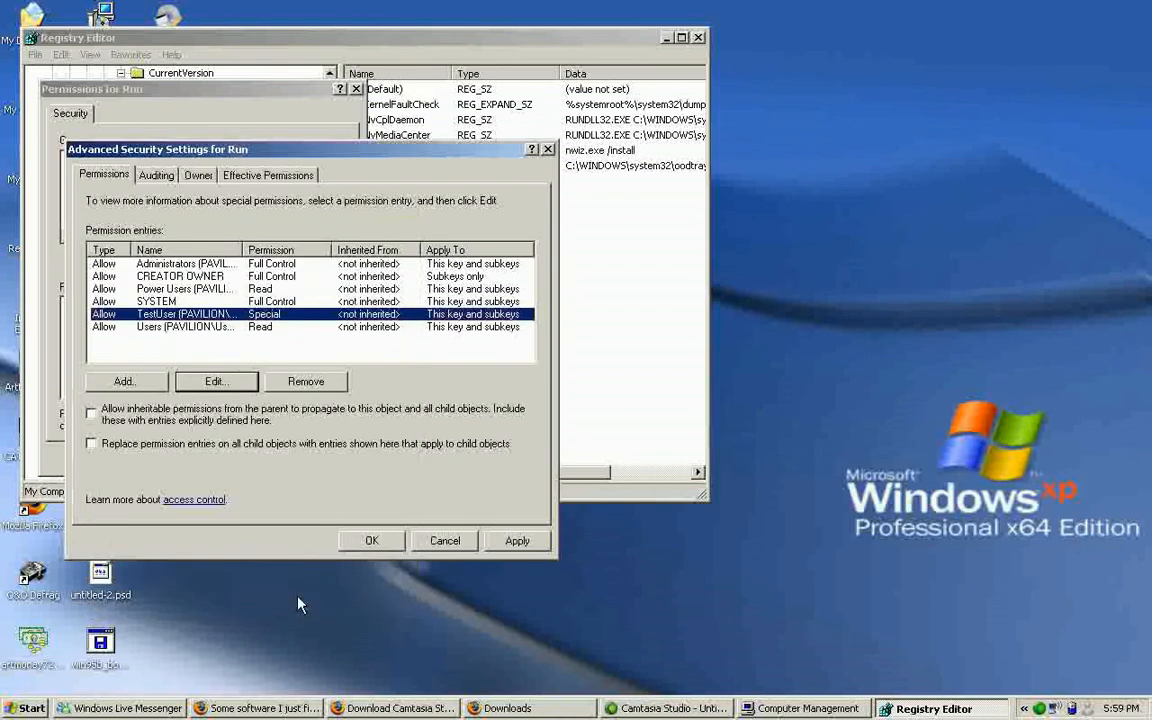
Apply the advanced security settings for the Run key, confirm its permissions and close the Registry Editor.
left_click(514, 544)
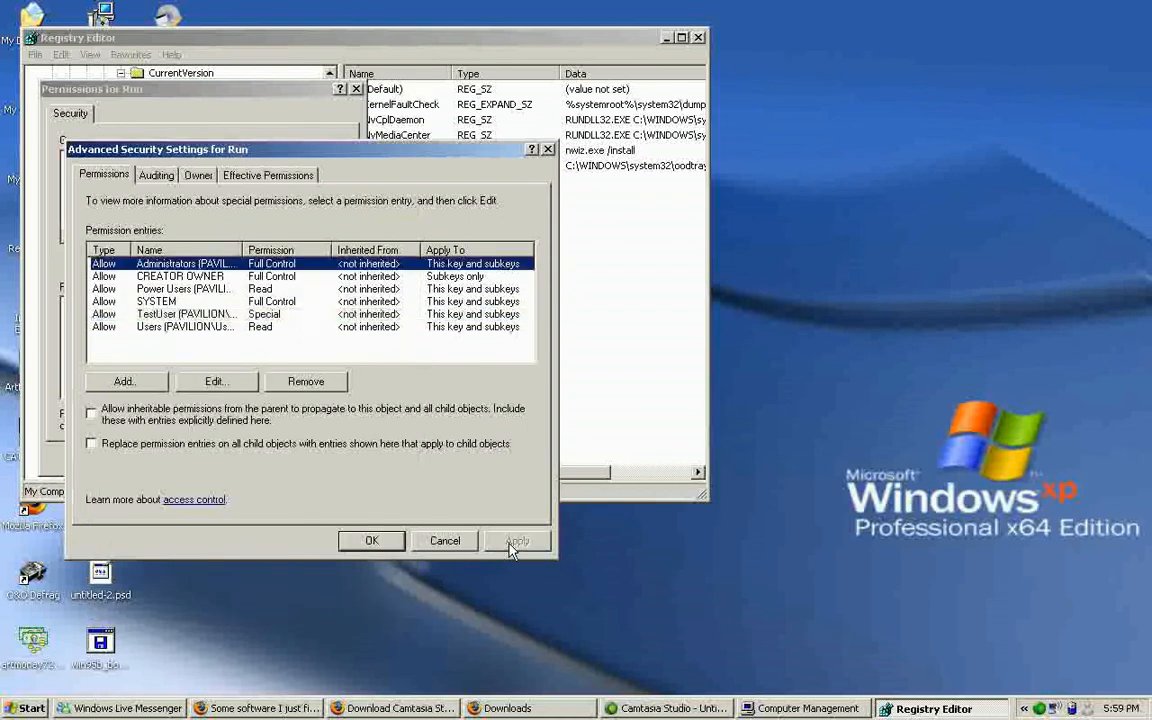
left_click(381, 545)
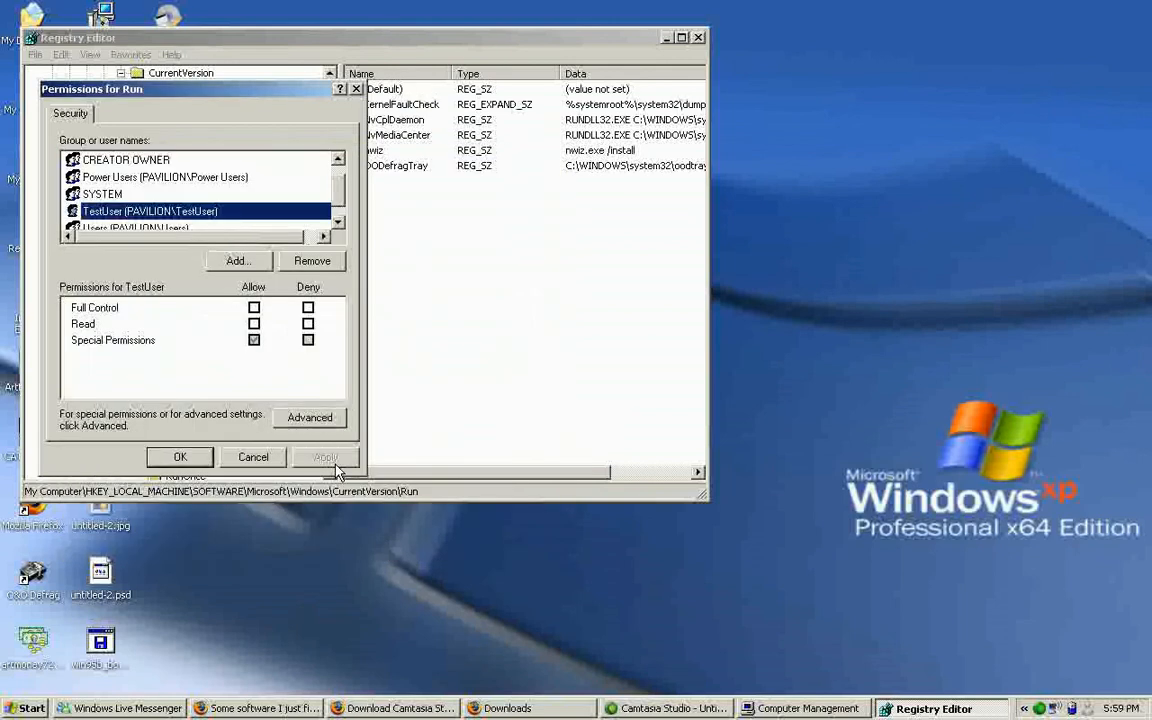
left_click(185, 457)
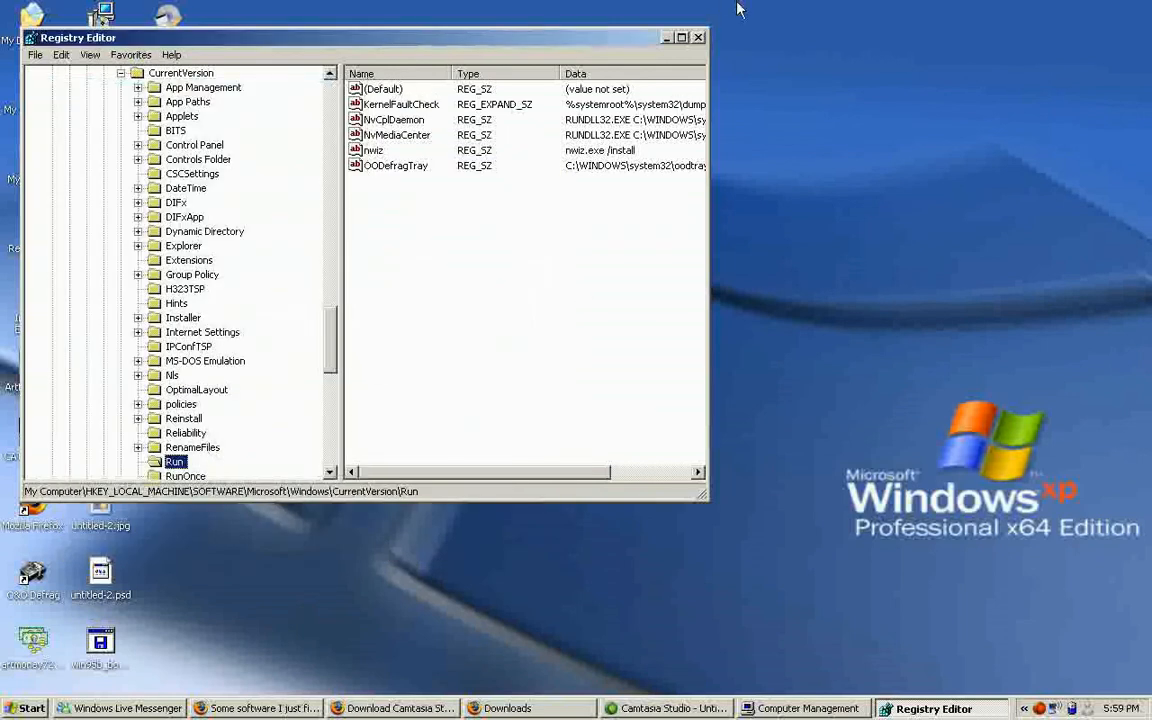
left_click(699, 38)
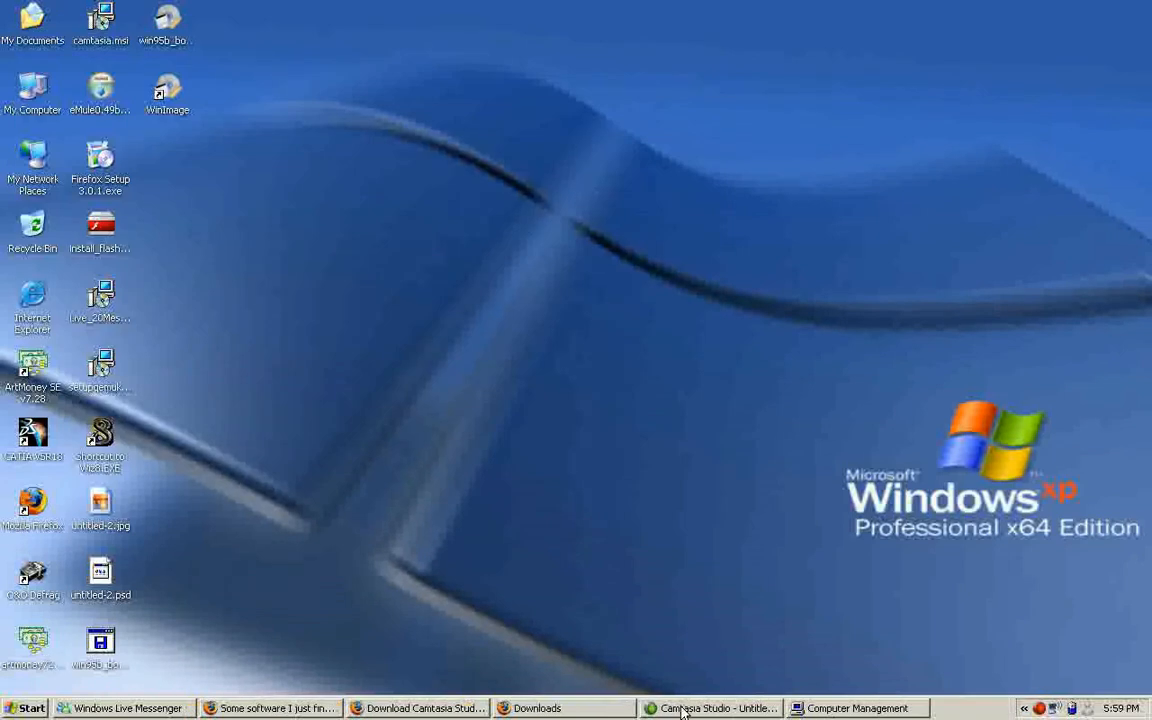
left_click(684, 709)
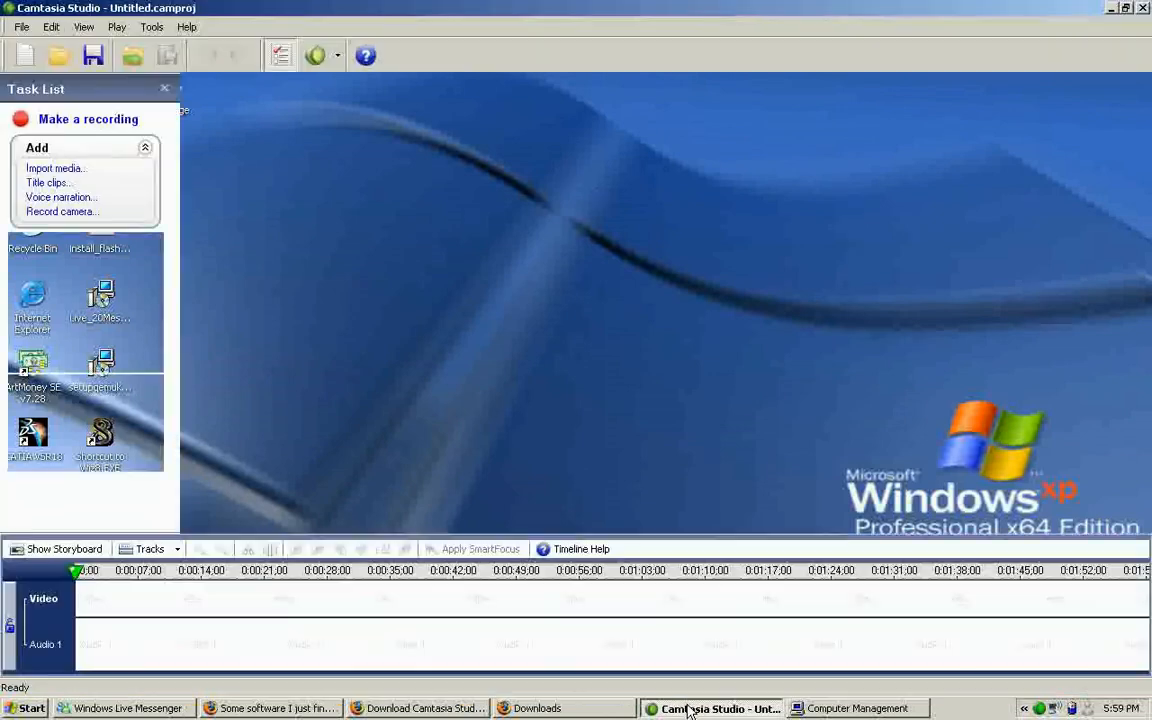
left_click(1111, 8)
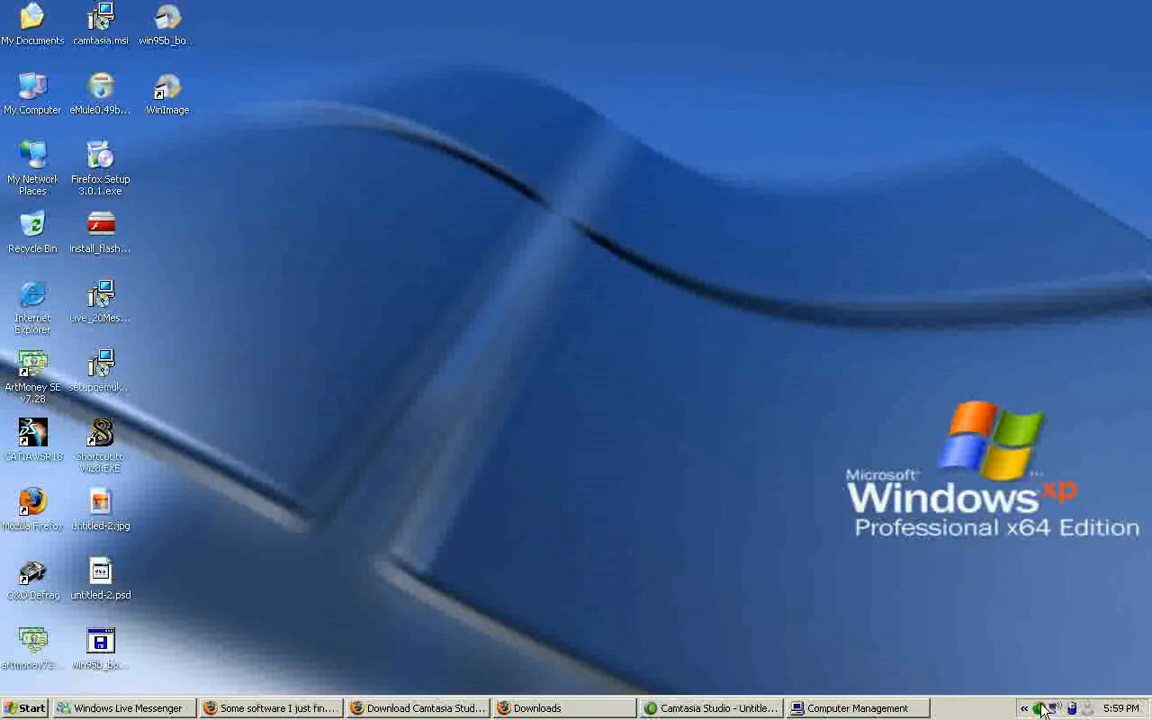
left_click(1043, 710)
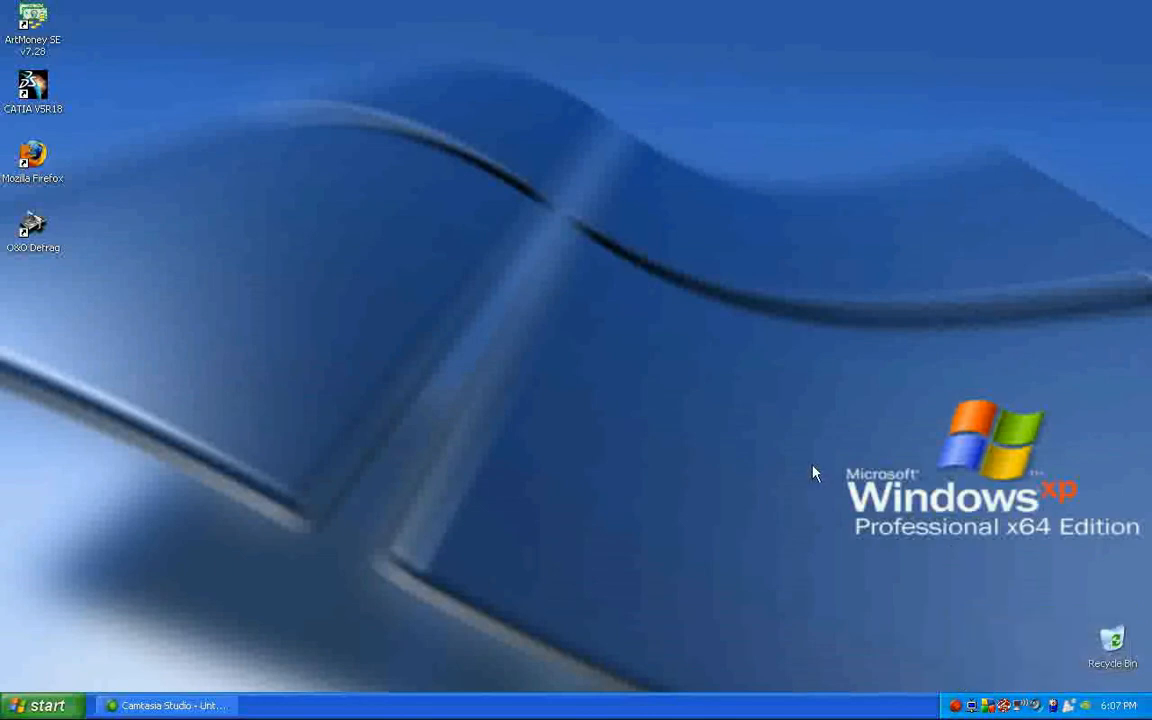
Launch the Registry Editor in the TestUser session by running regedit.
left_click(40, 706)
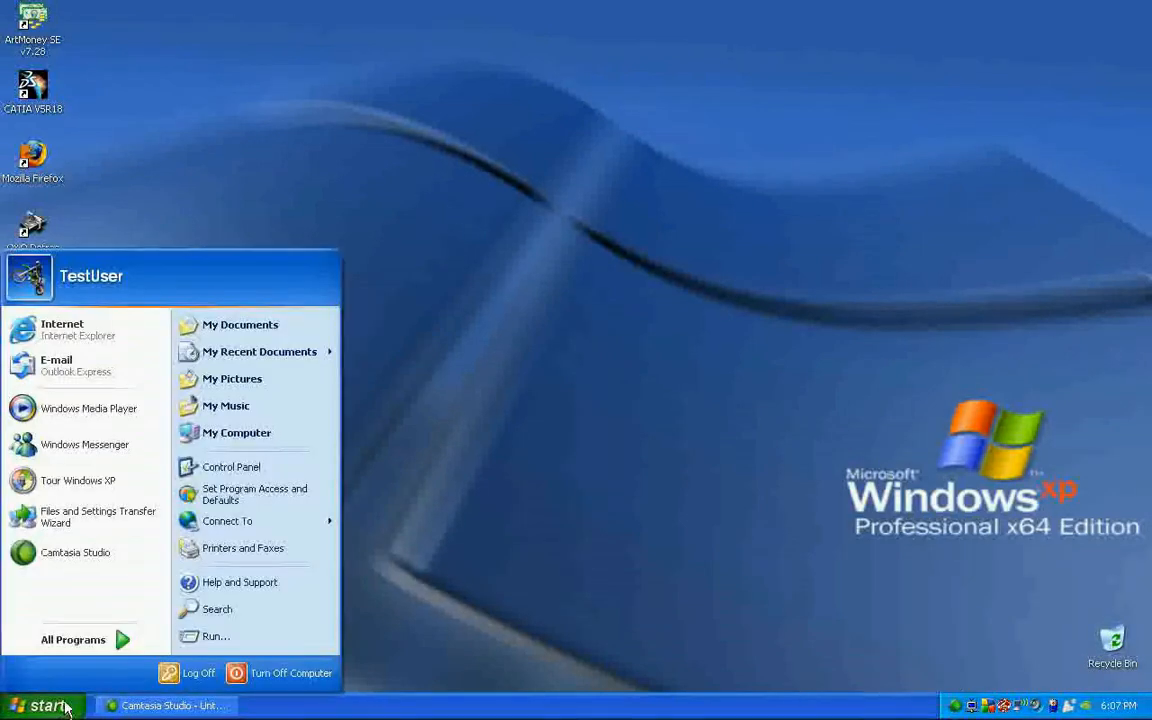
left_click(203, 638)
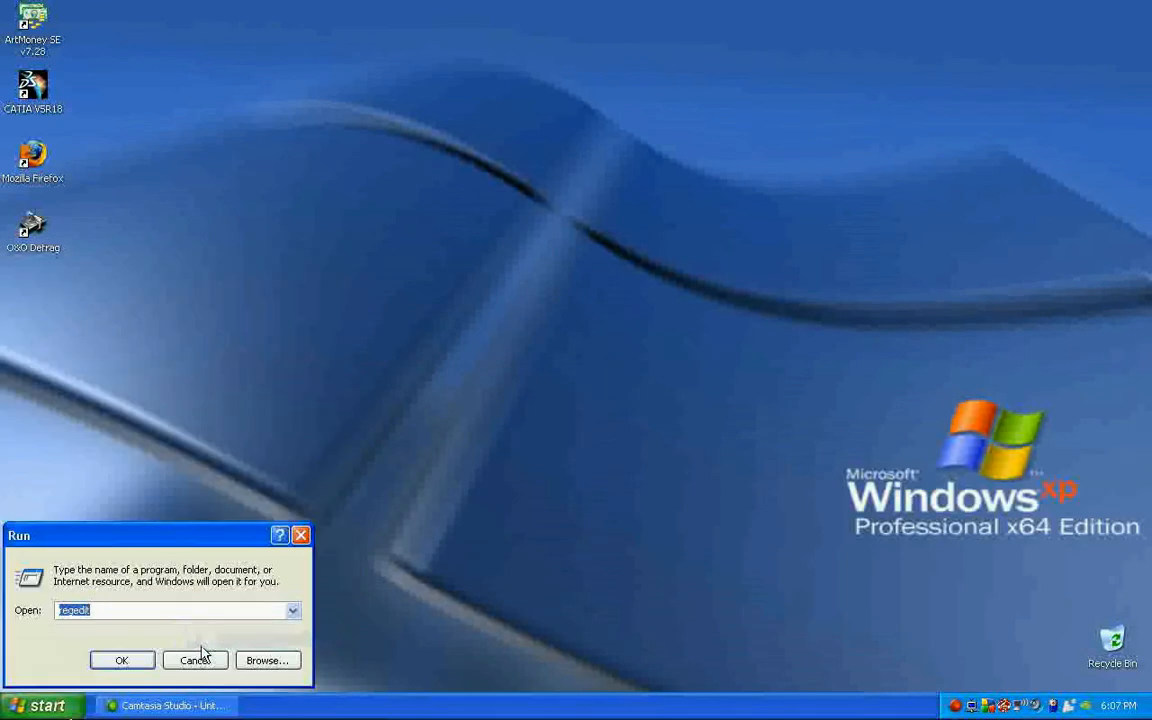
key("Return")
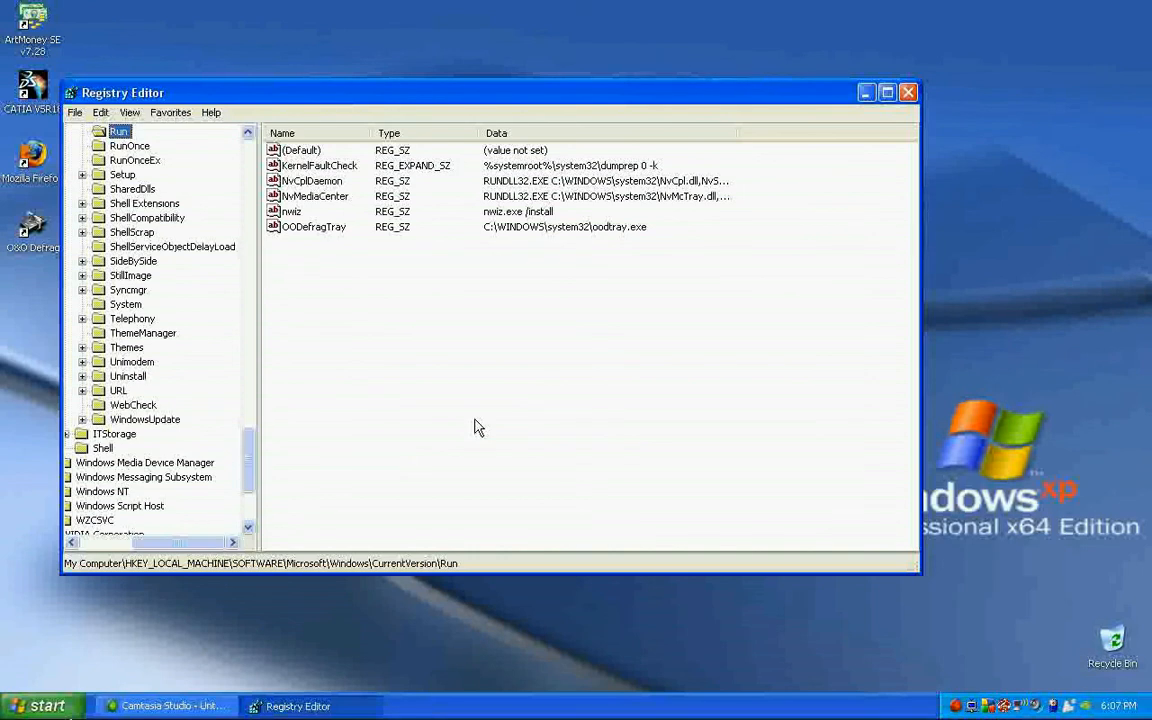
Try to create a new key under Run as TestUser, then close the Registry Editor.
right_click(476, 427)
mouse_move(502, 428)
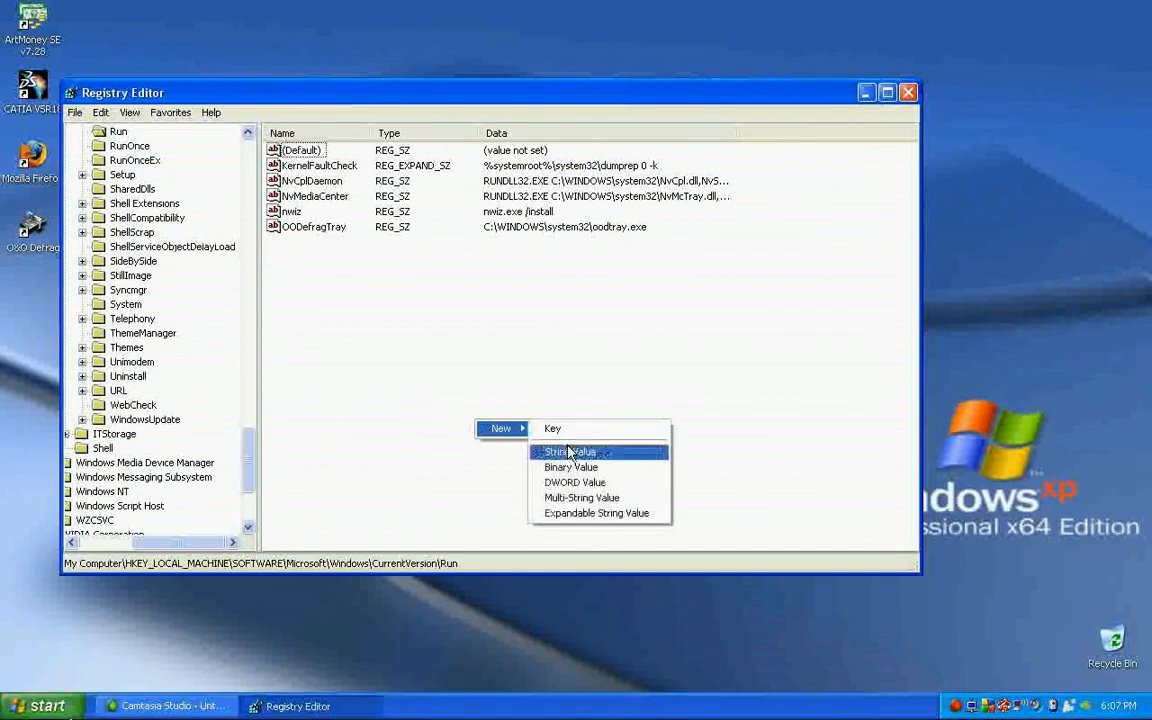
left_click(569, 430)
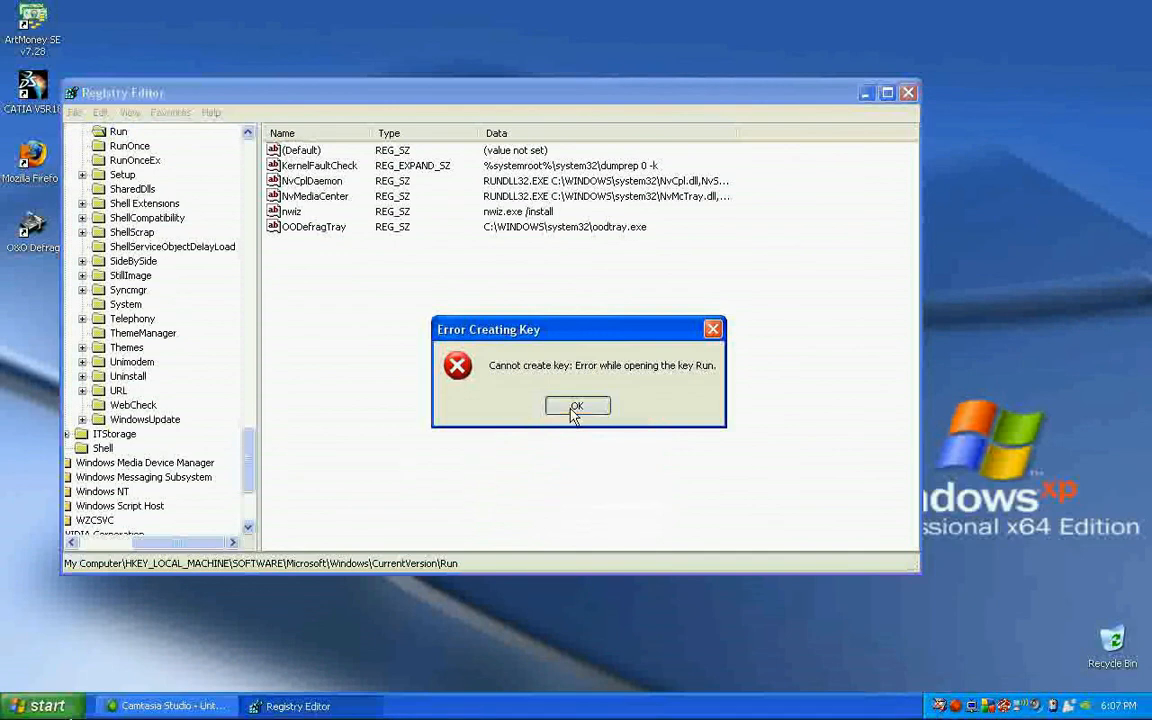
left_click(576, 408)
left_click(908, 92)
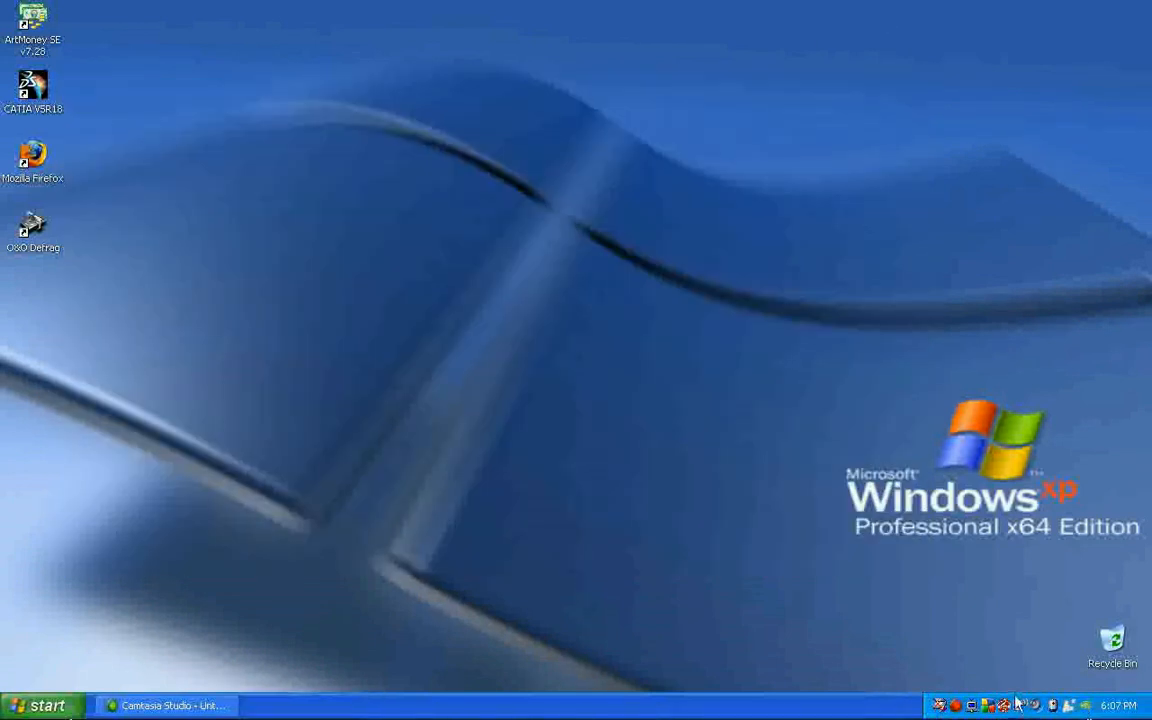
left_click(957, 708)
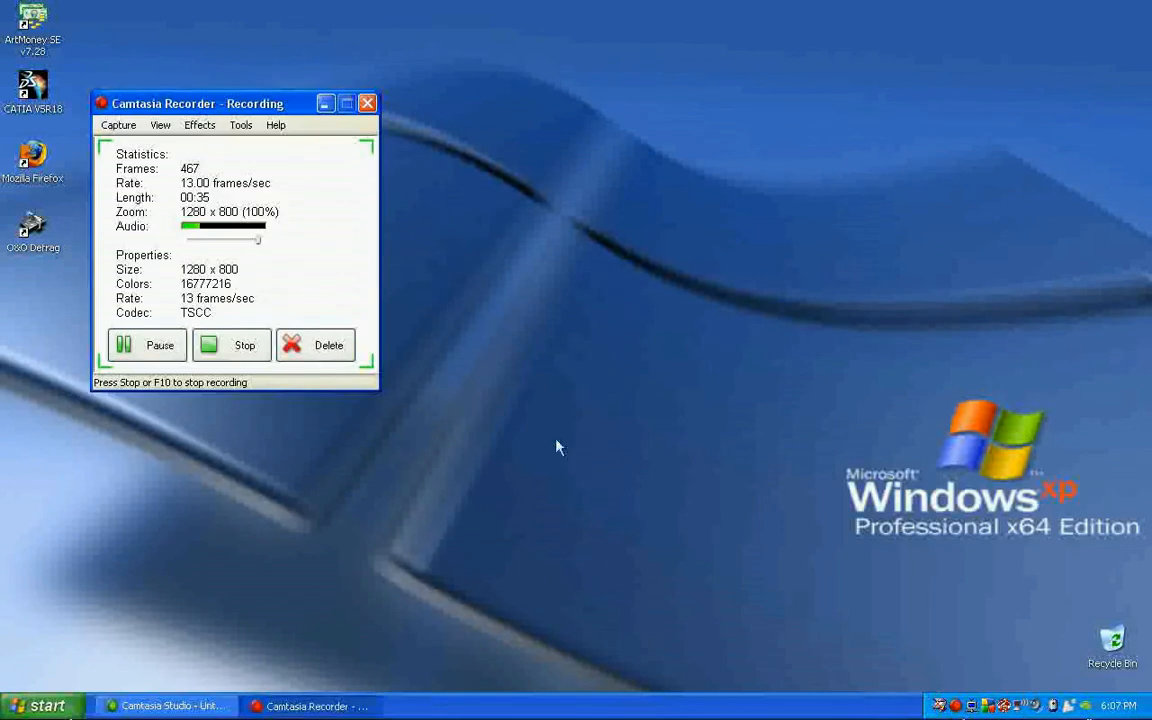